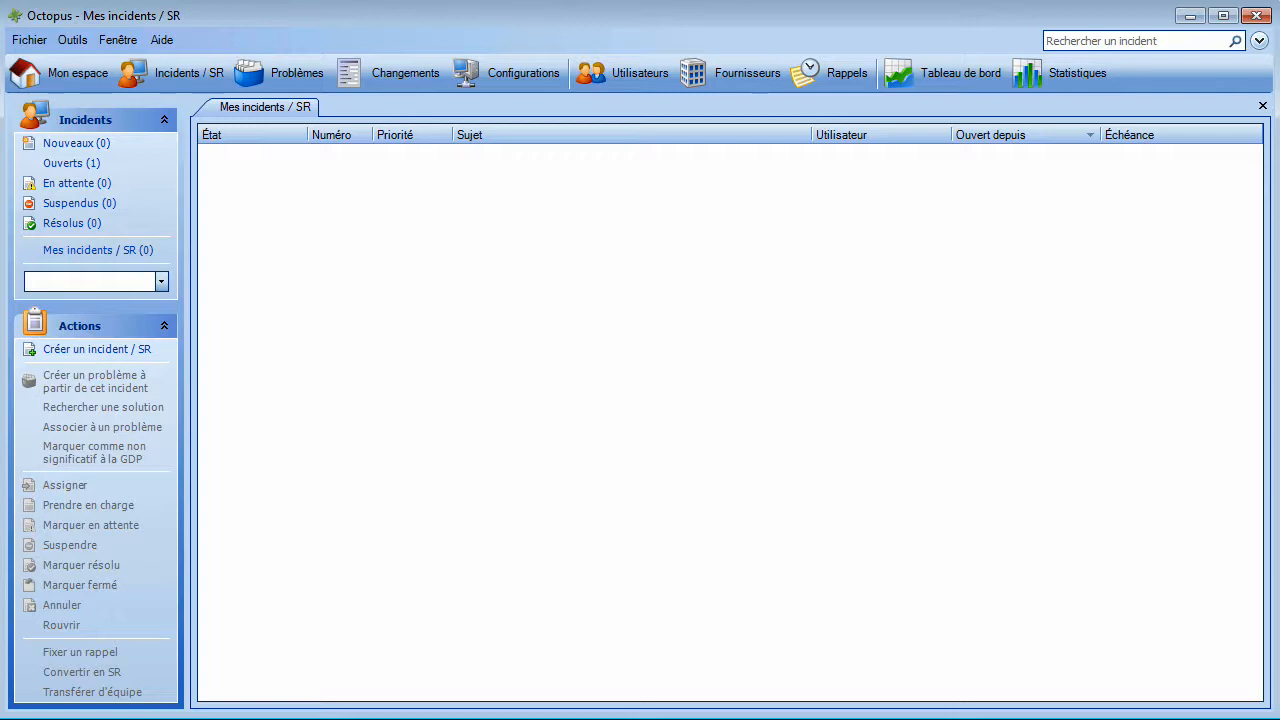
Step: Open reference data management and add a new Type de demande de service under Demande de service > Types
{"action": "left_click", "coordinate": [72, 40]}
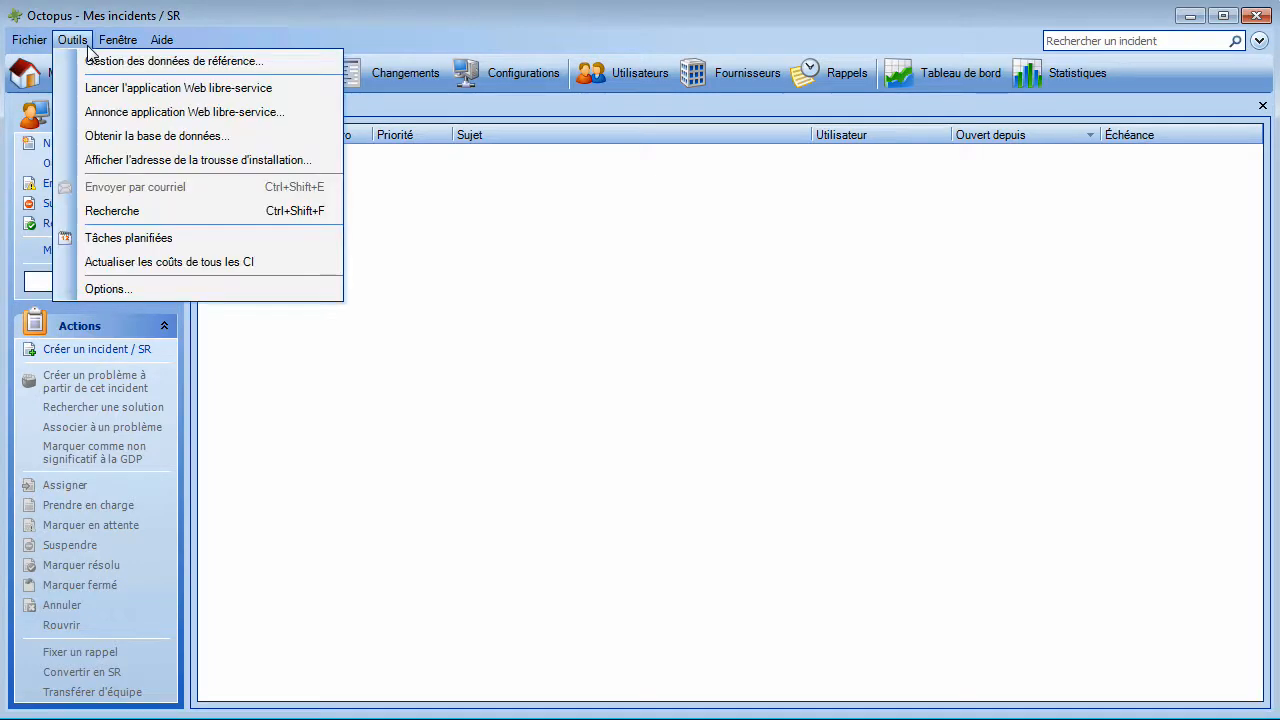
{"action": "left_click", "coordinate": [97, 66]}
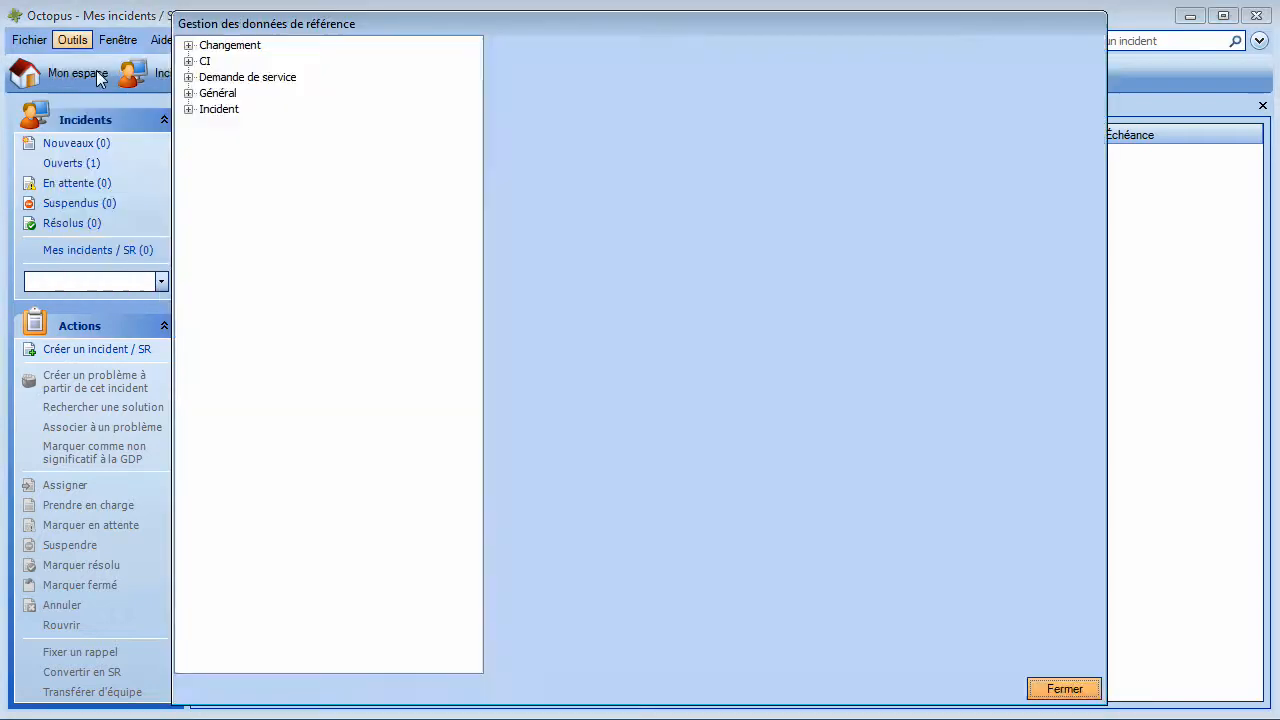
{"action": "left_click", "coordinate": [189, 78]}
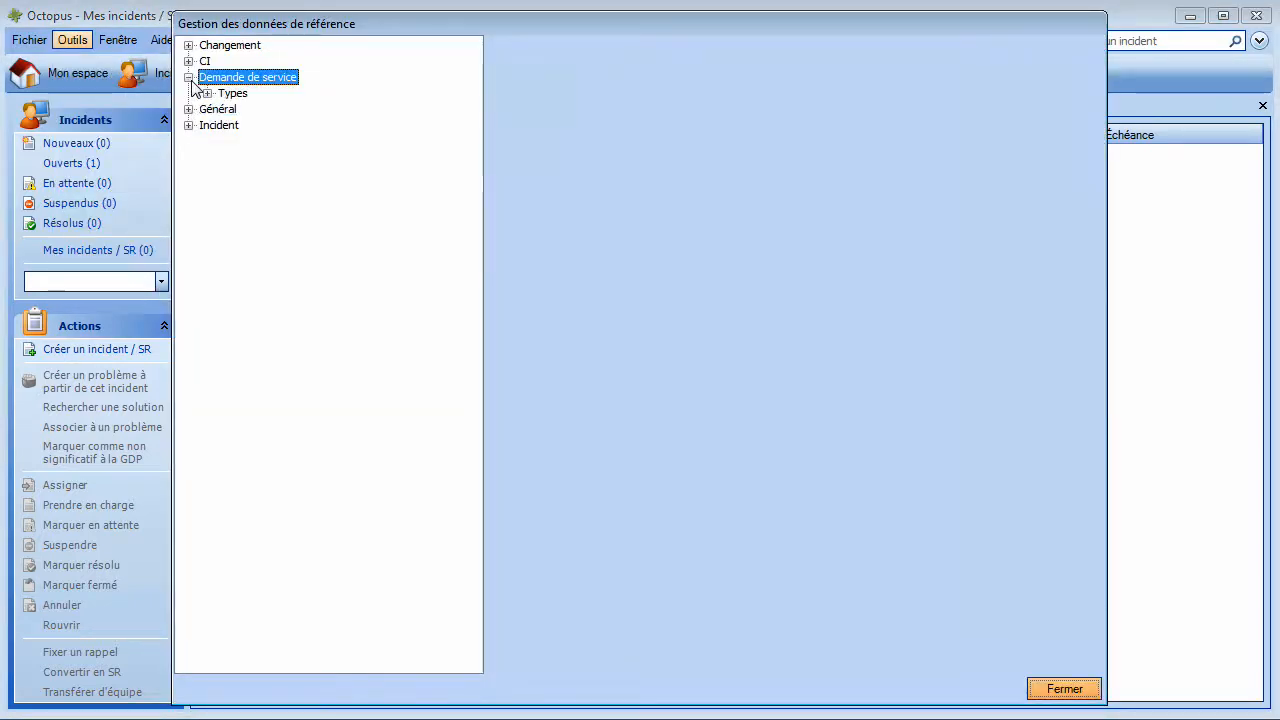
{"action": "double_click", "coordinate": [216, 94]}
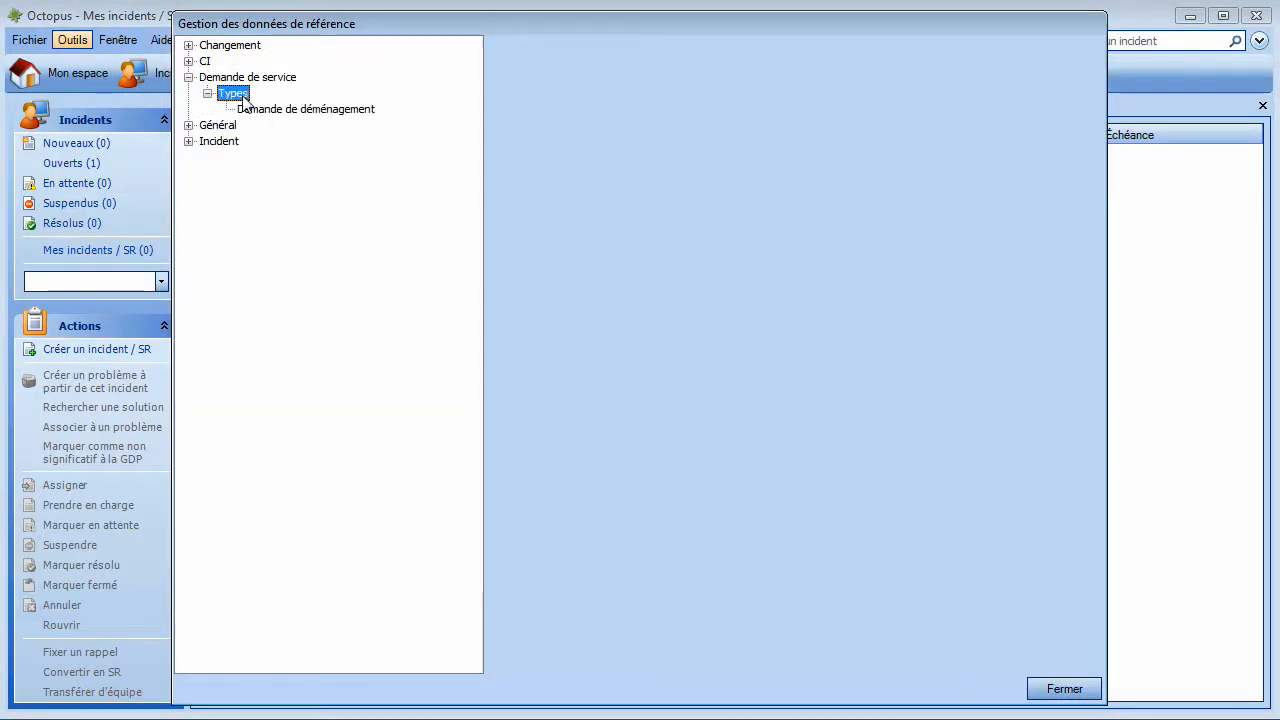
{"action": "right_click", "coordinate": [240, 96]}
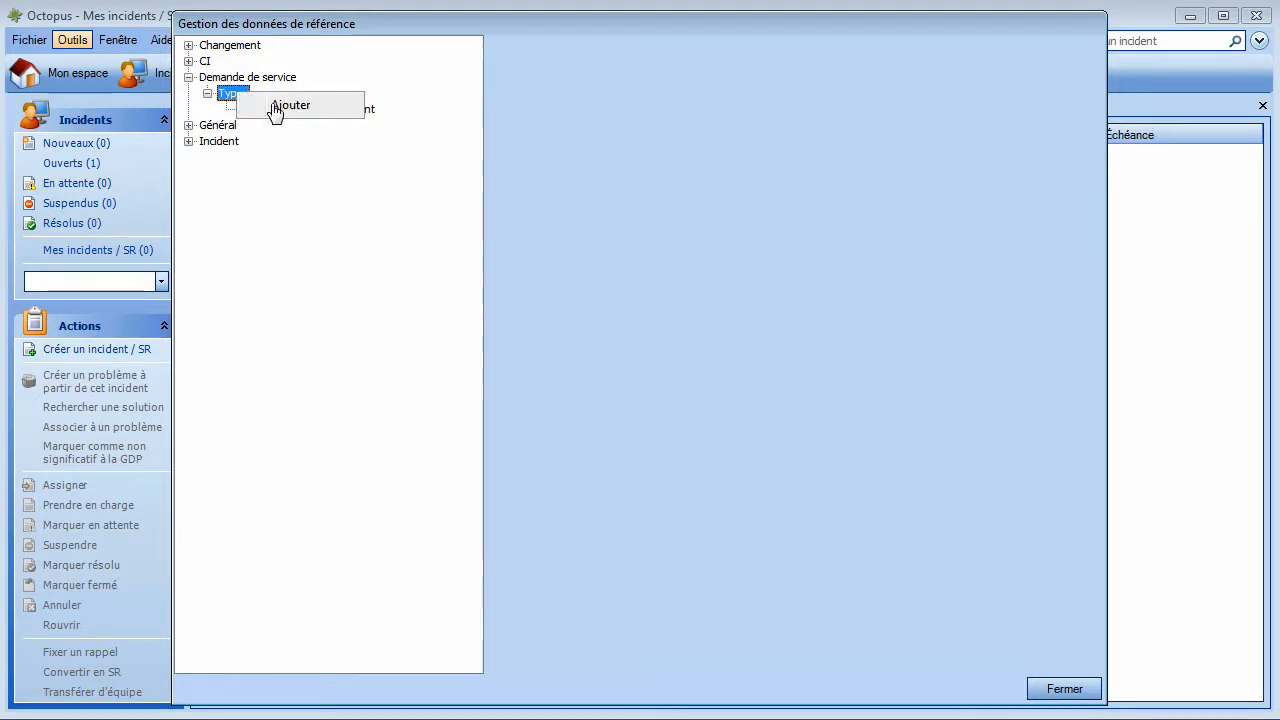
{"action": "left_click", "coordinate": [280, 106]}
{"action": "left_click", "coordinate": [656, 417]}
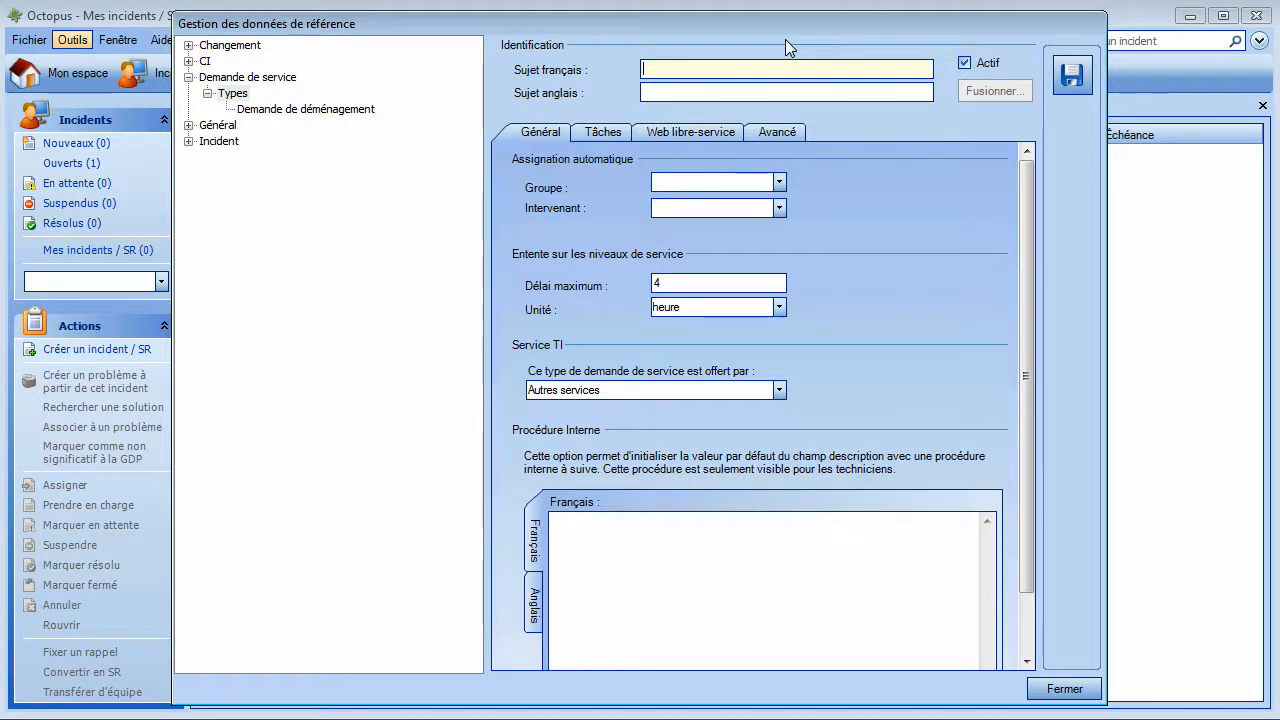
Step: Enter 'Nouvel employé' as the French subject, correcting the typed slash and accent
{"action": "type", "text": "Nou"}
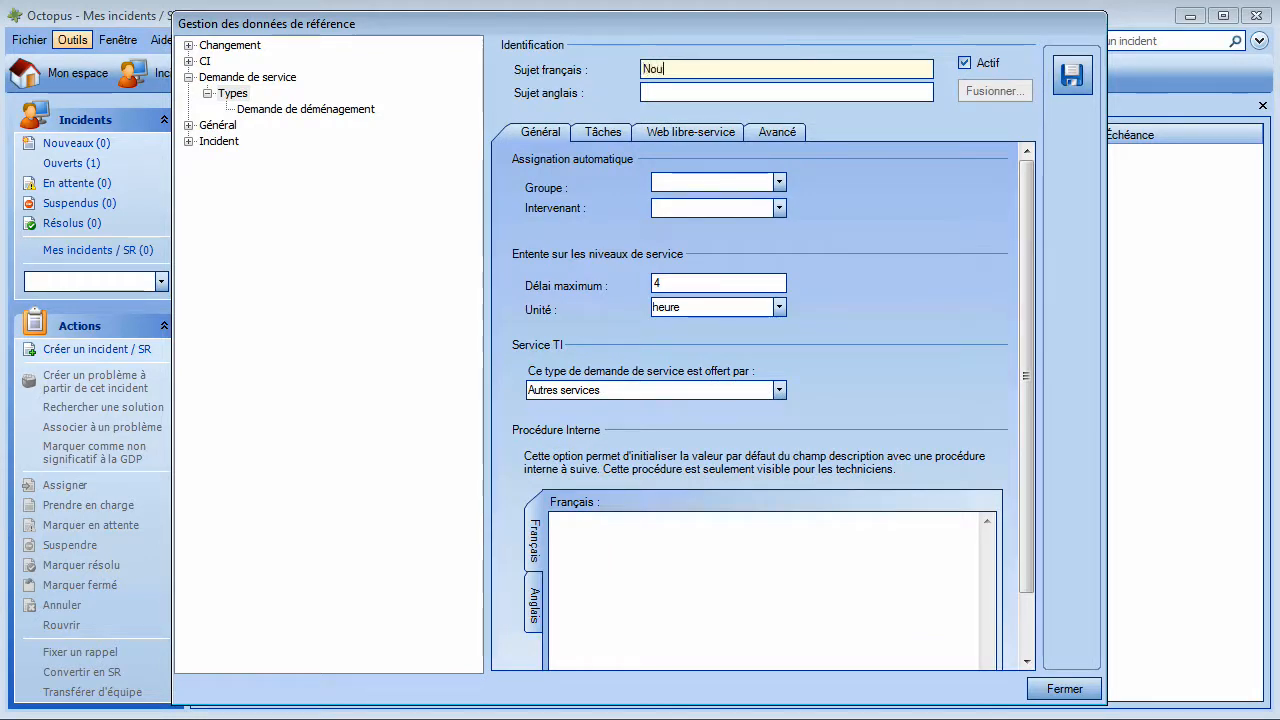
{"action": "type", "text": "vel employ/"}
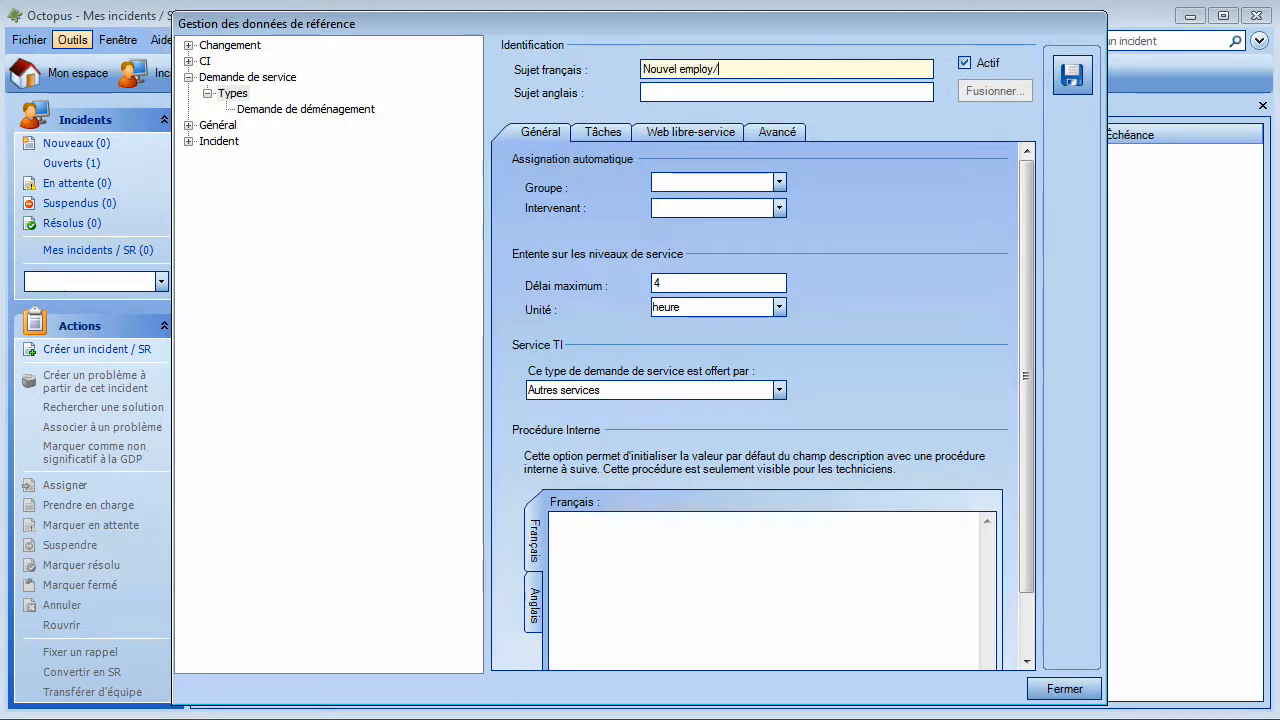
{"action": "key", "text": "BackSpace"}
{"action": "type", "text": "É"}
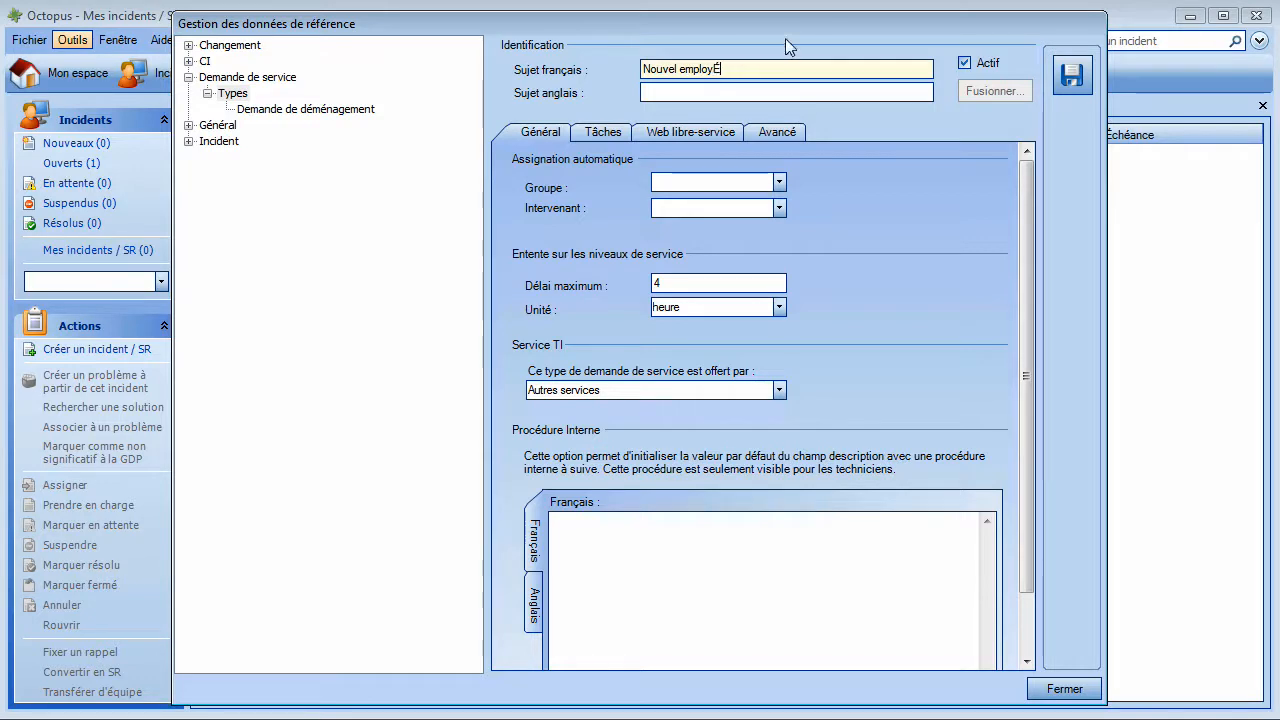
{"action": "key", "text": "BackSpace"}
{"action": "type", "text": "é"}
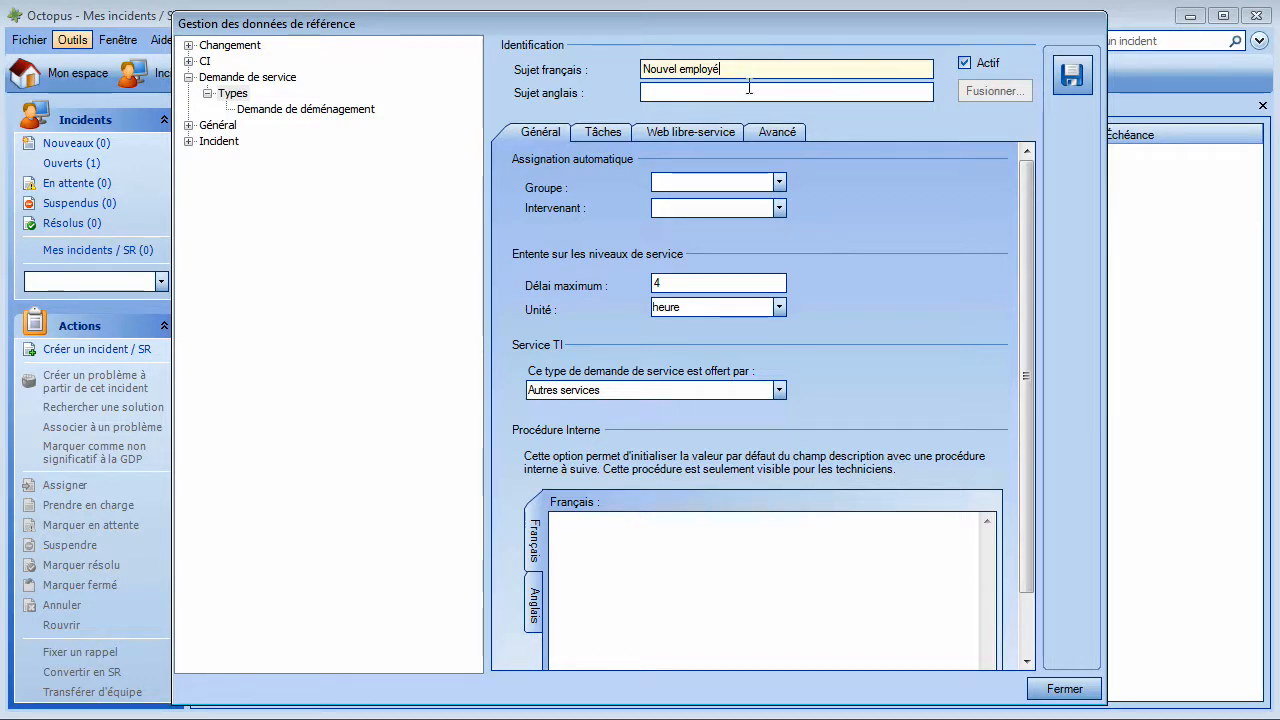
Step: Copy the name into the English subject, then save the type and show its tasks
{"action": "left_click_drag", "start_coordinate": [735, 74], "coordinate": [552, 69]}
{"action": "key", "text": "ctrl+c"}
{"action": "left_click", "coordinate": [695, 94]}
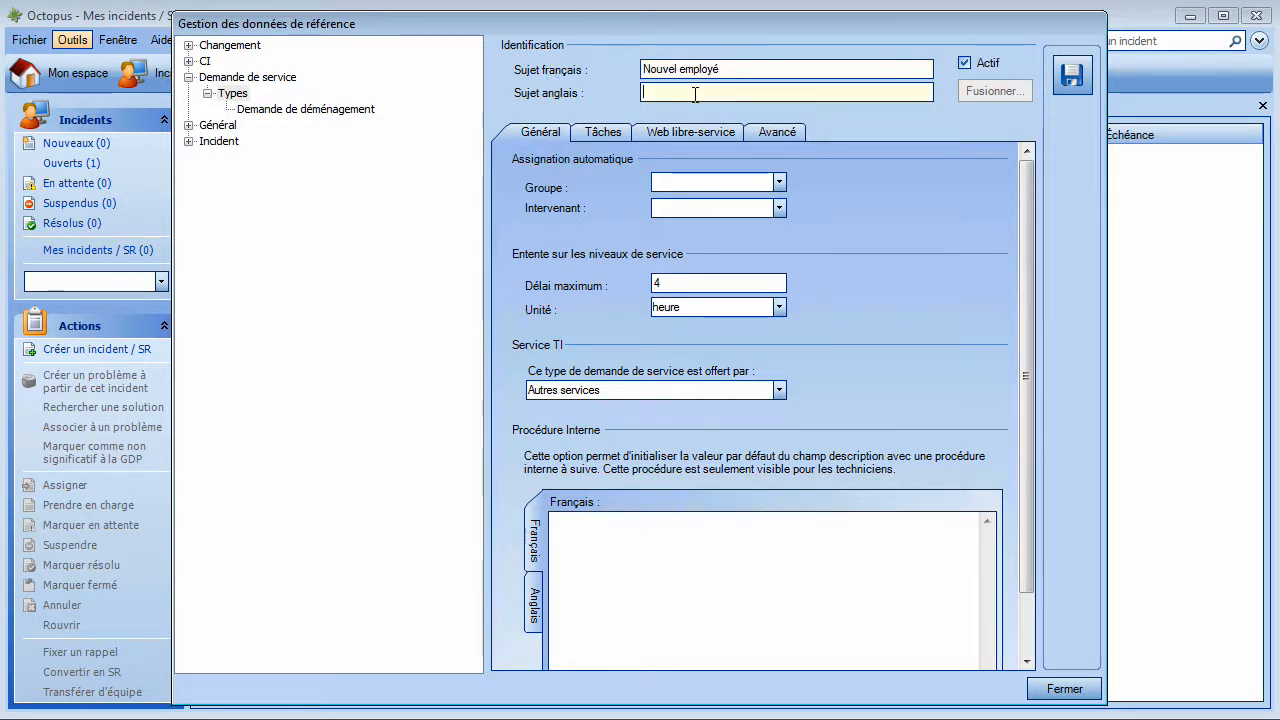
{"action": "key", "text": "ctrl+v"}
{"action": "left_click", "coordinate": [603, 132]}
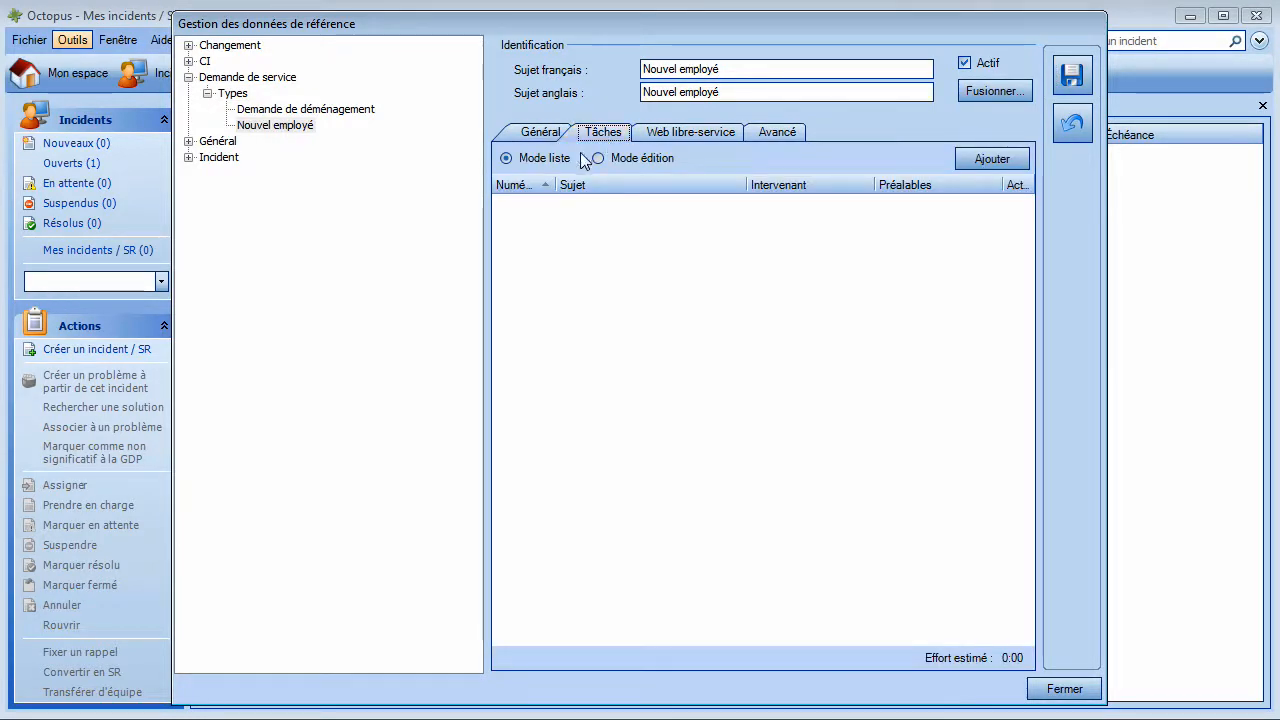
Step: Switch to edit mode and add task 'Création du compte A' assigned to Support technique
{"action": "left_click", "coordinate": [600, 158]}
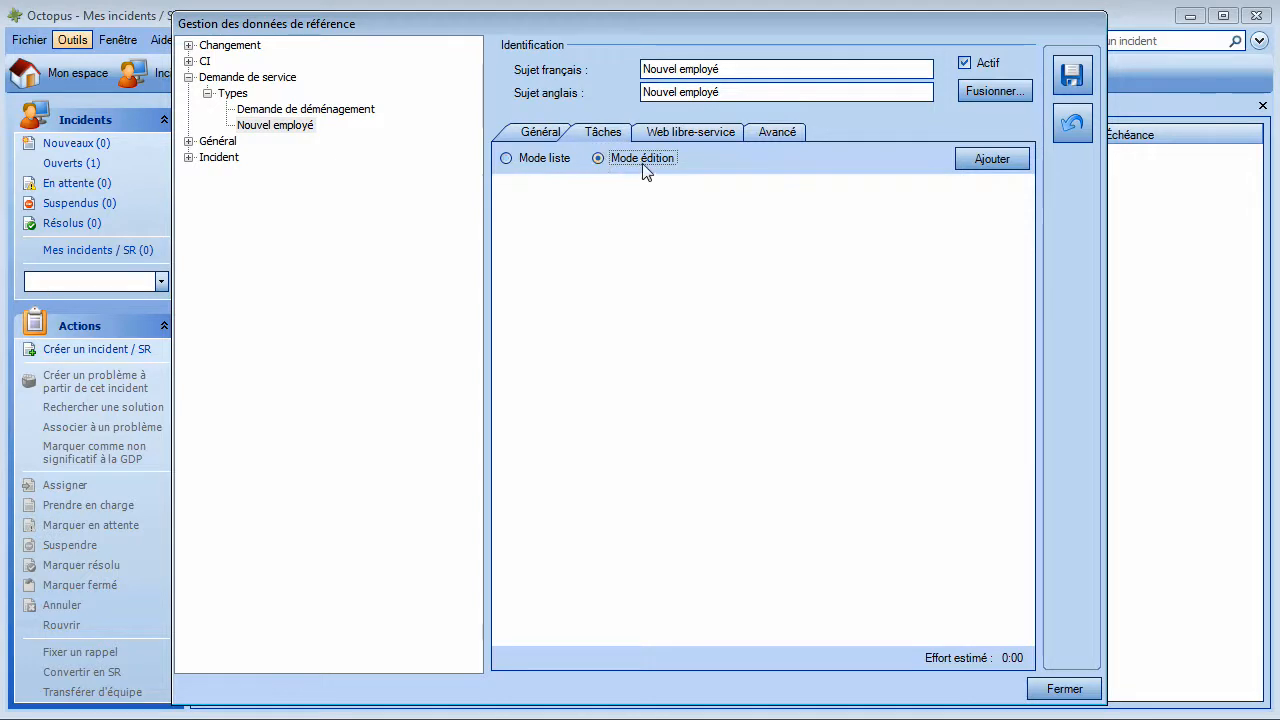
{"action": "left_click", "coordinate": [1005, 168]}
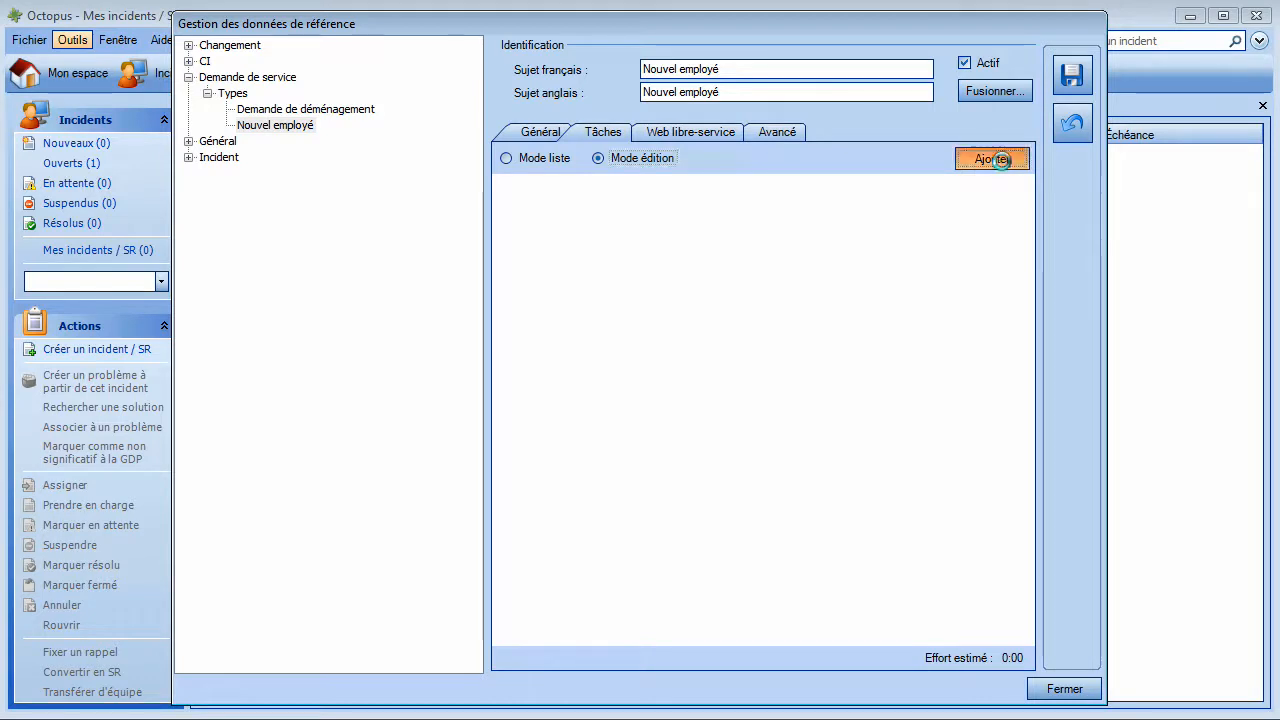
{"action": "type", "text": "Cr"}
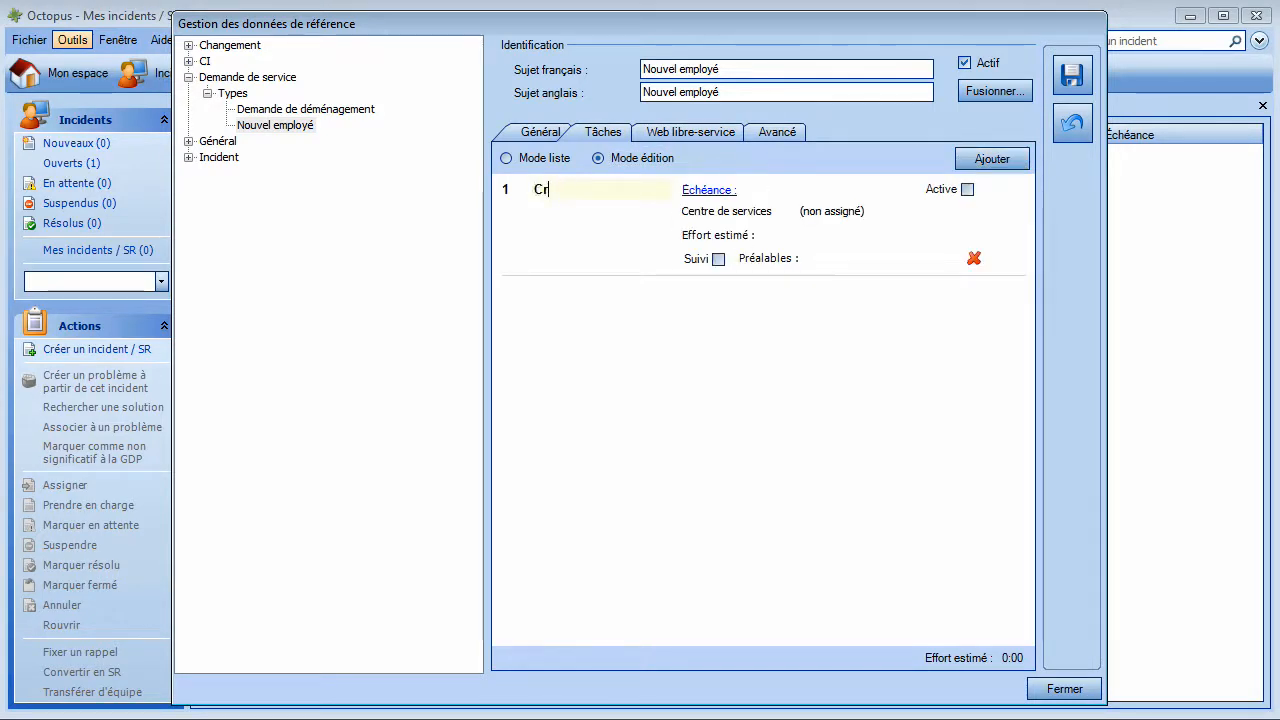
{"action": "type", "text": "éation du compte A"}
{"action": "left_click", "coordinate": [773, 211]}
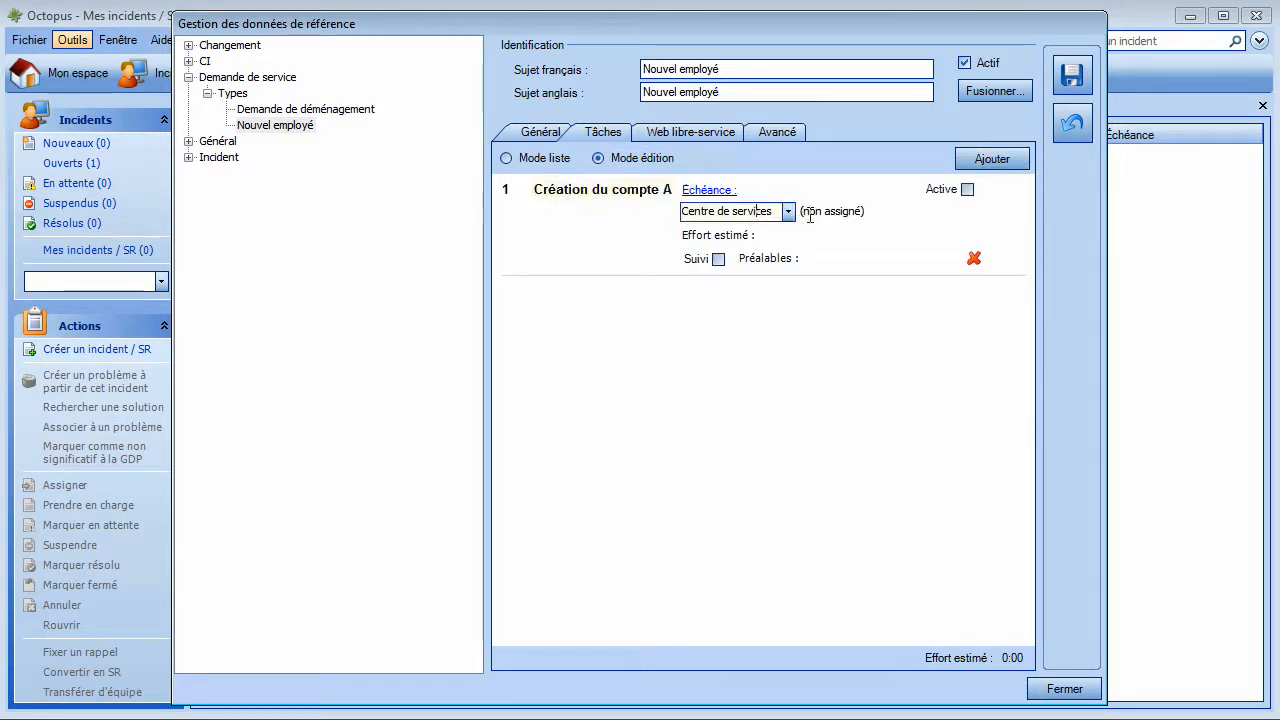
{"action": "left_click", "coordinate": [788, 211]}
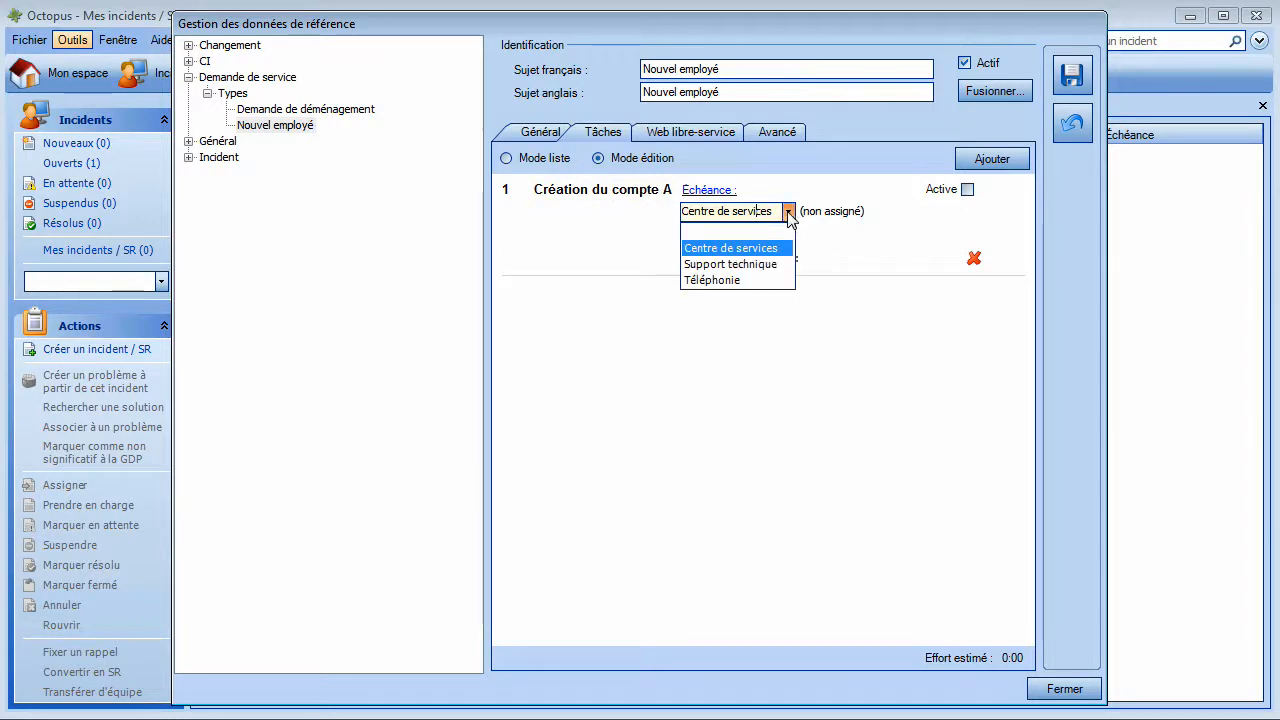
{"action": "left_click", "coordinate": [717, 266]}
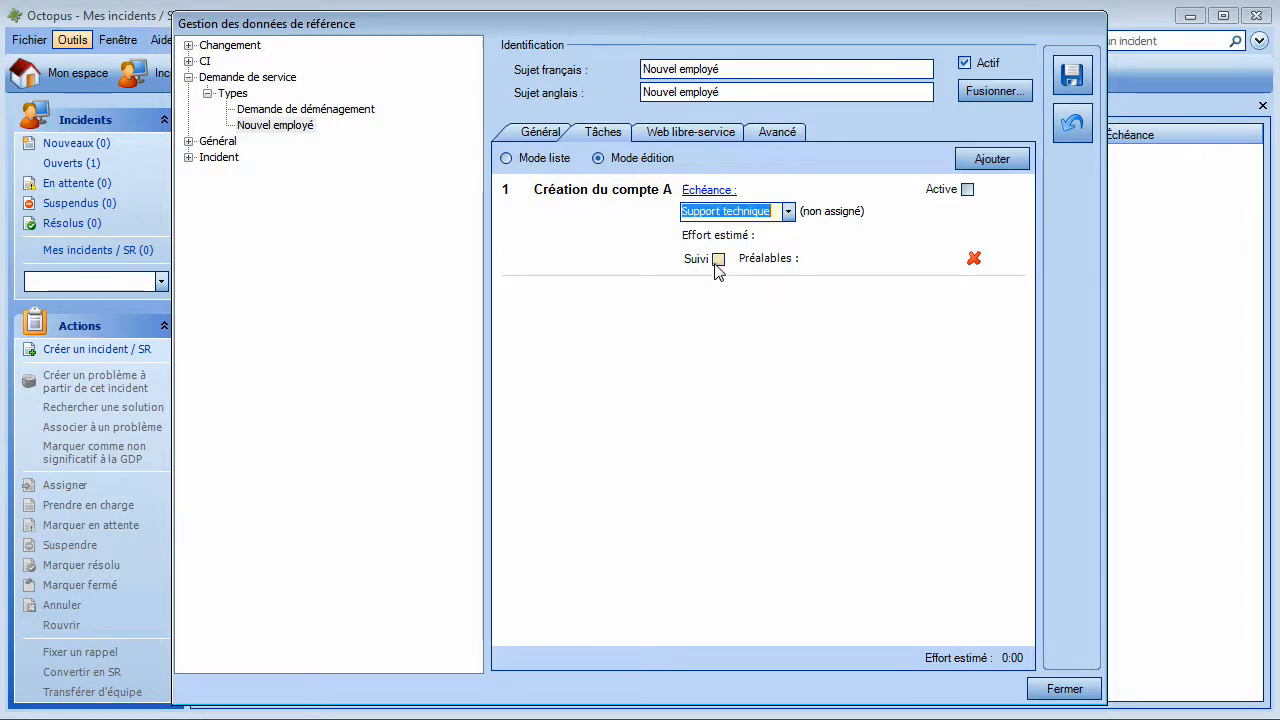
Step: Add task 'Préparation du PC' assigned to Support technique
{"action": "left_click", "coordinate": [980, 162]}
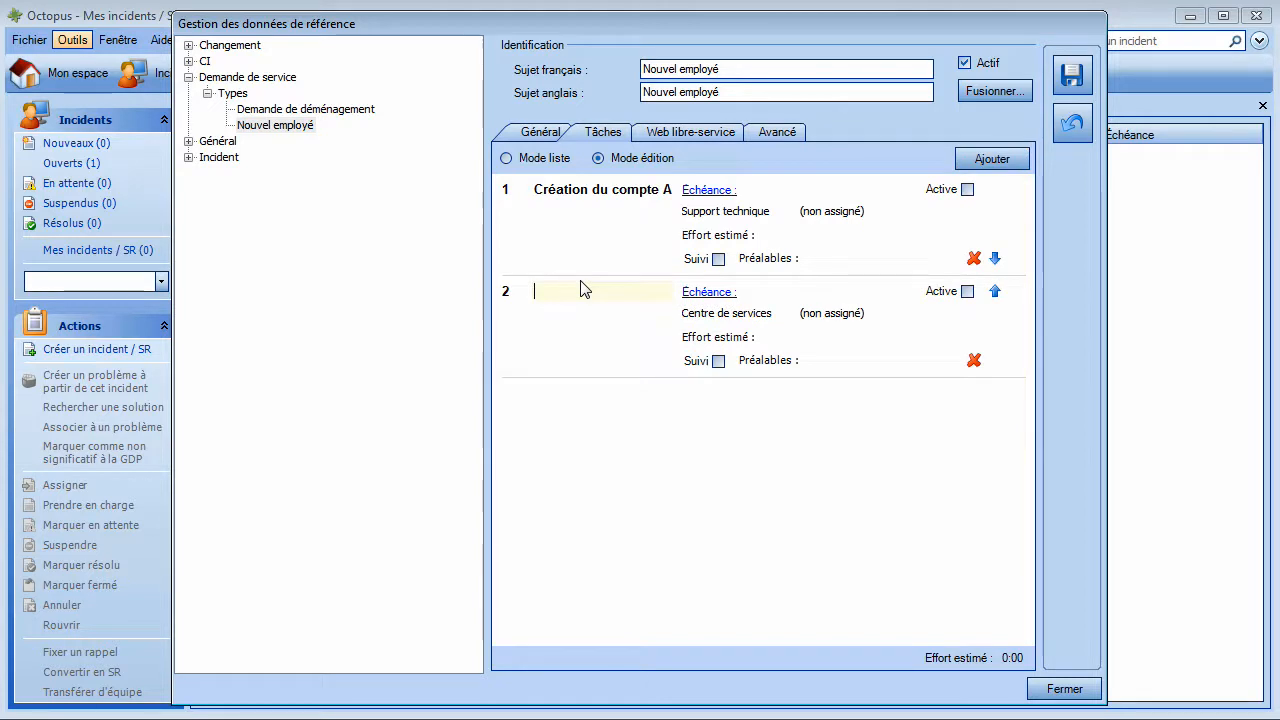
{"action": "type", "text": "Pré"}
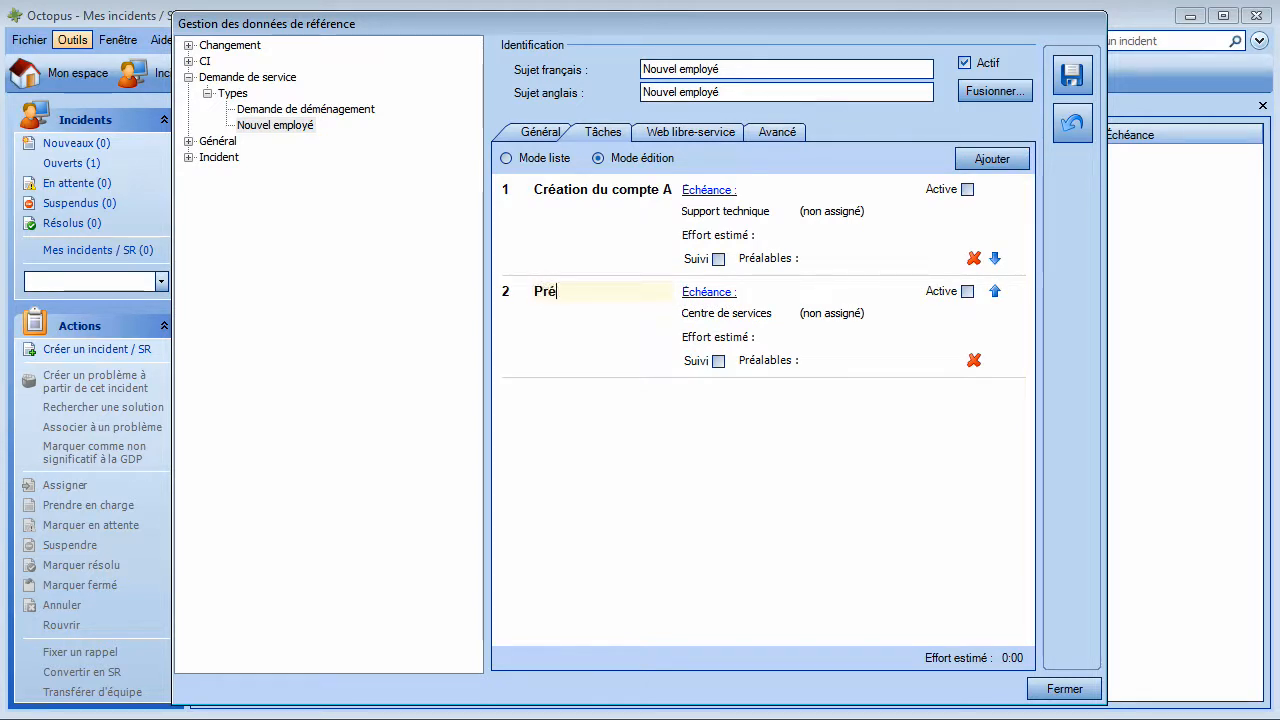
{"action": "type", "text": "paration du PC"}
{"action": "left_click", "coordinate": [757, 318]}
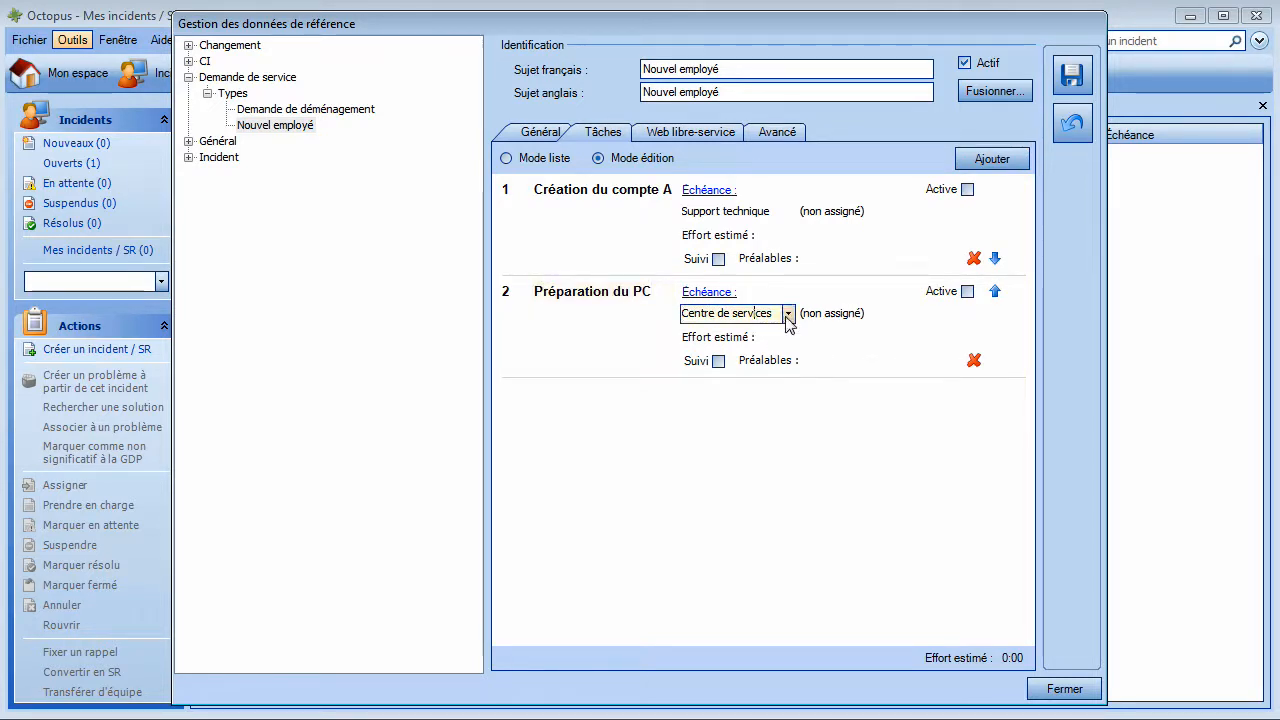
{"action": "left_click", "coordinate": [788, 313]}
{"action": "left_click", "coordinate": [725, 363]}
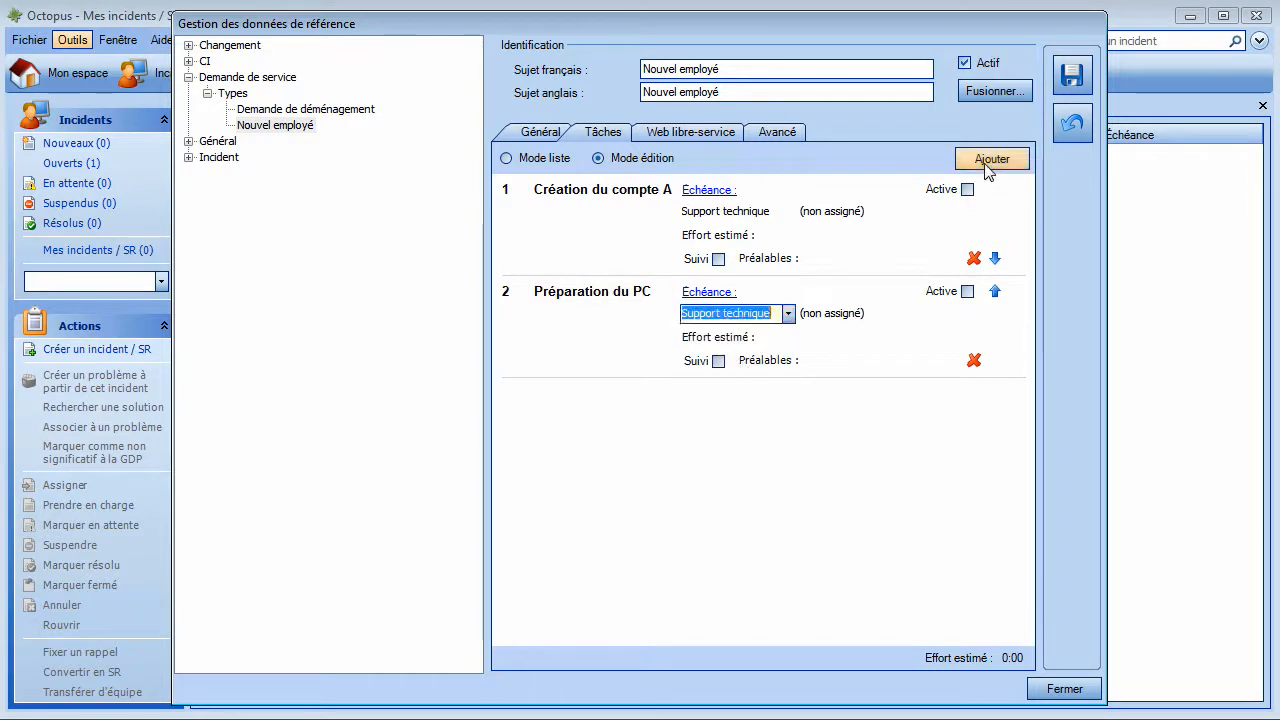
Step: Add task 'Préparation boite vocal' assigned to Téléphonie, plus a blank fourth task row
{"action": "left_click", "coordinate": [990, 161]}
{"action": "type", "text": "Préparation boi"}
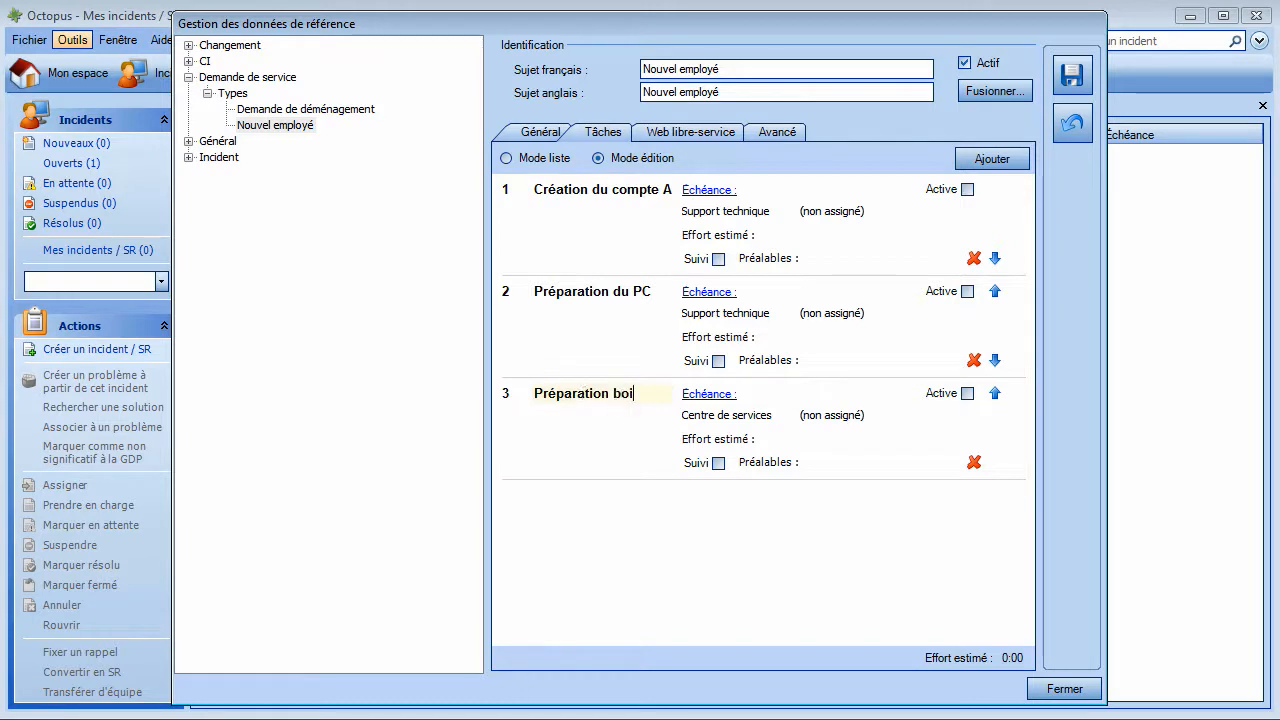
{"action": "type", "text": "te vocal"}
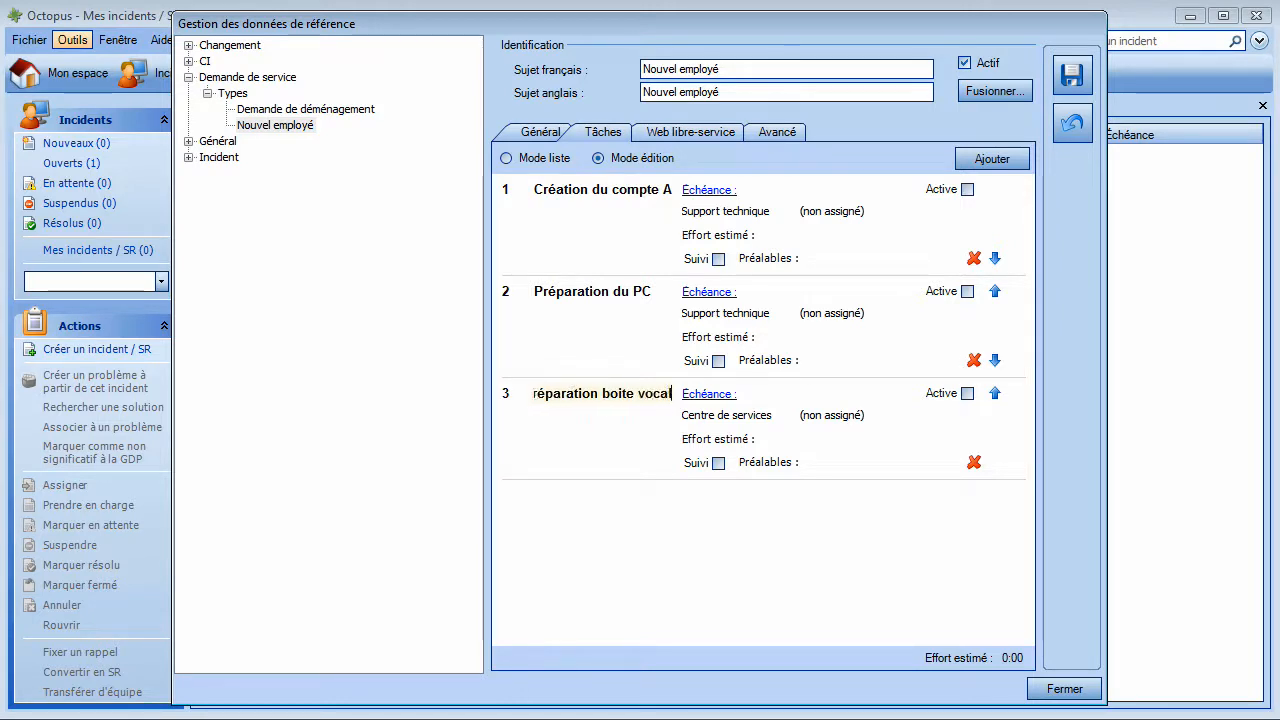
{"action": "left_click", "coordinate": [733, 415]}
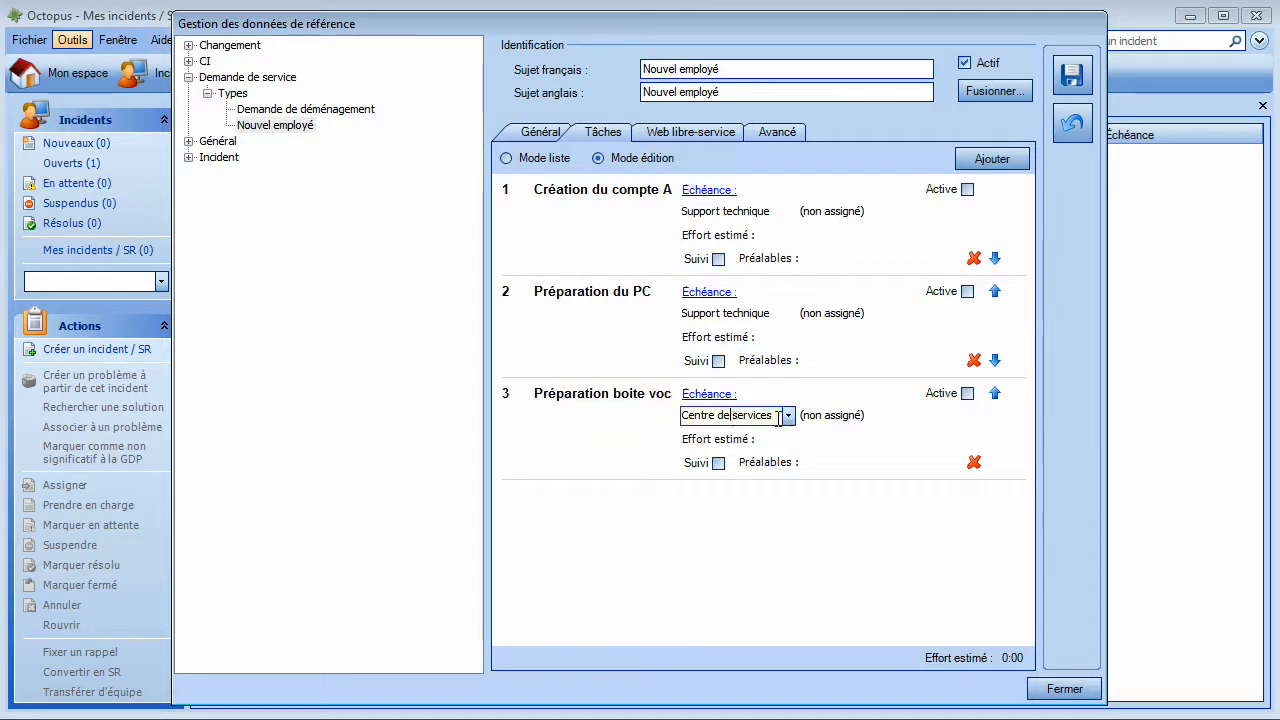
{"action": "left_click", "coordinate": [788, 415]}
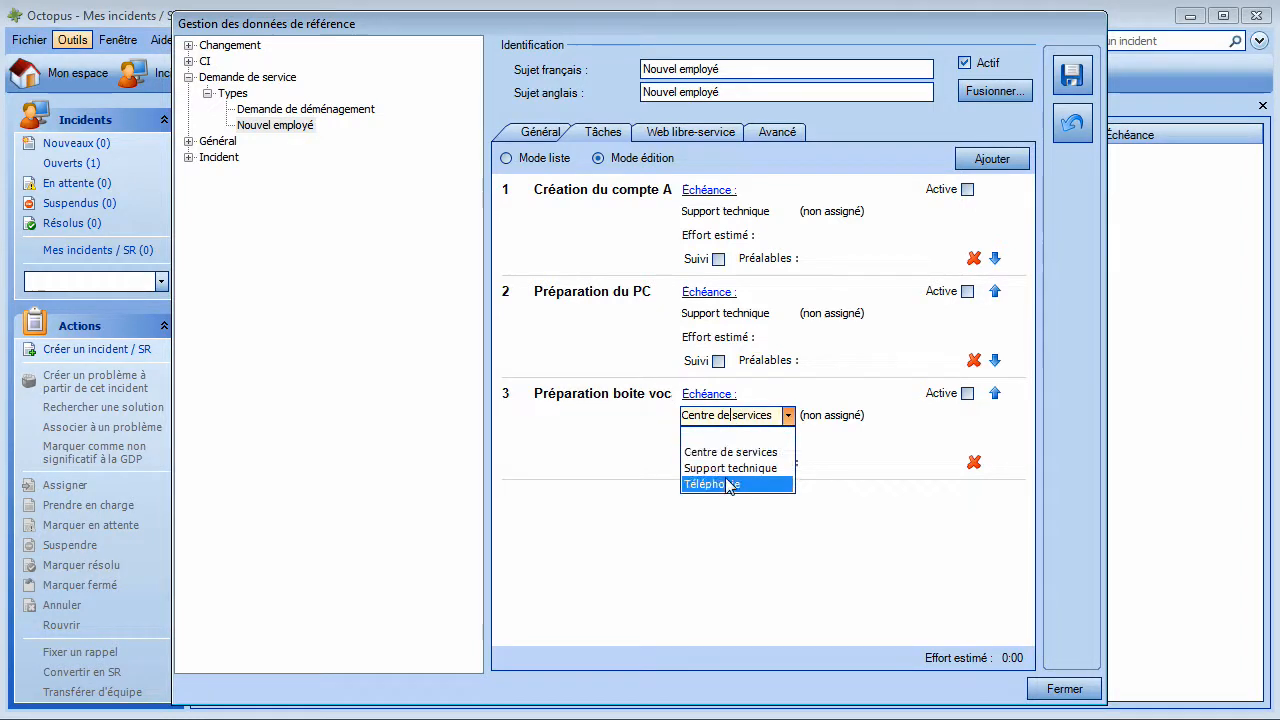
{"action": "left_click", "coordinate": [729, 482]}
{"action": "left_click", "coordinate": [992, 159]}
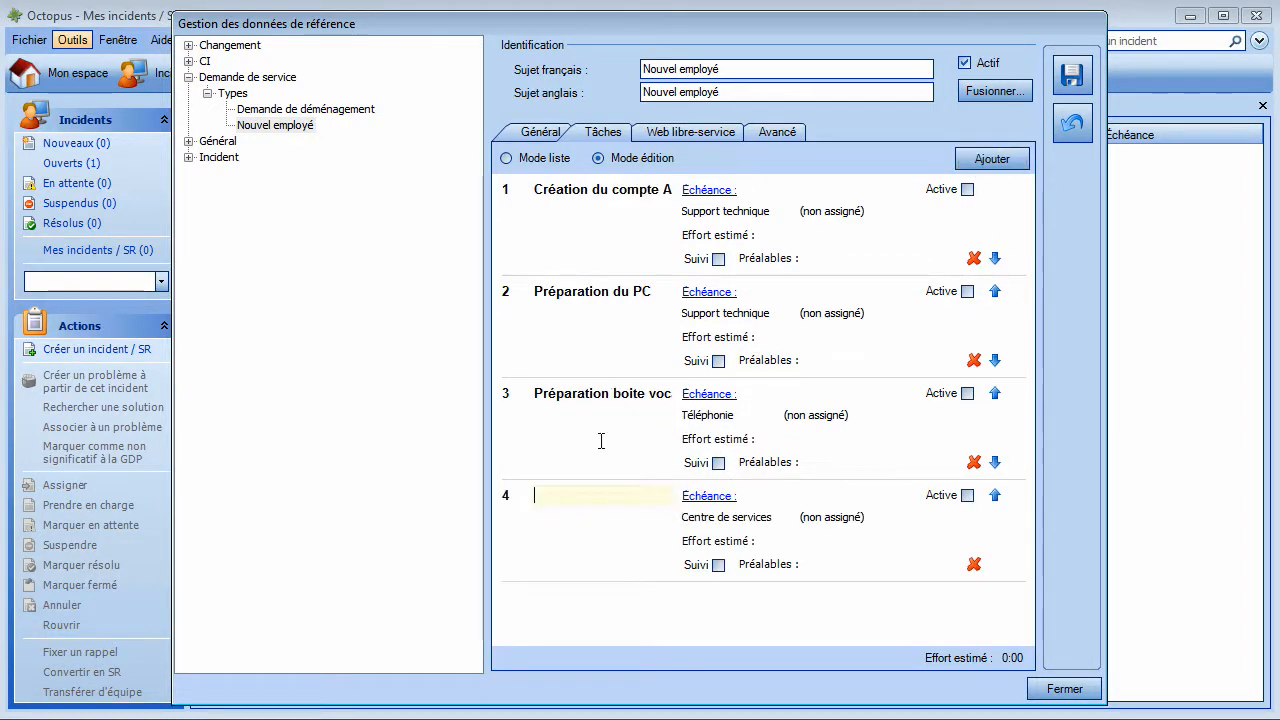
Step: Name task 4 'Préparation compte exchange' and assign it to Support technique
{"action": "type", "text": "Préparation co"}
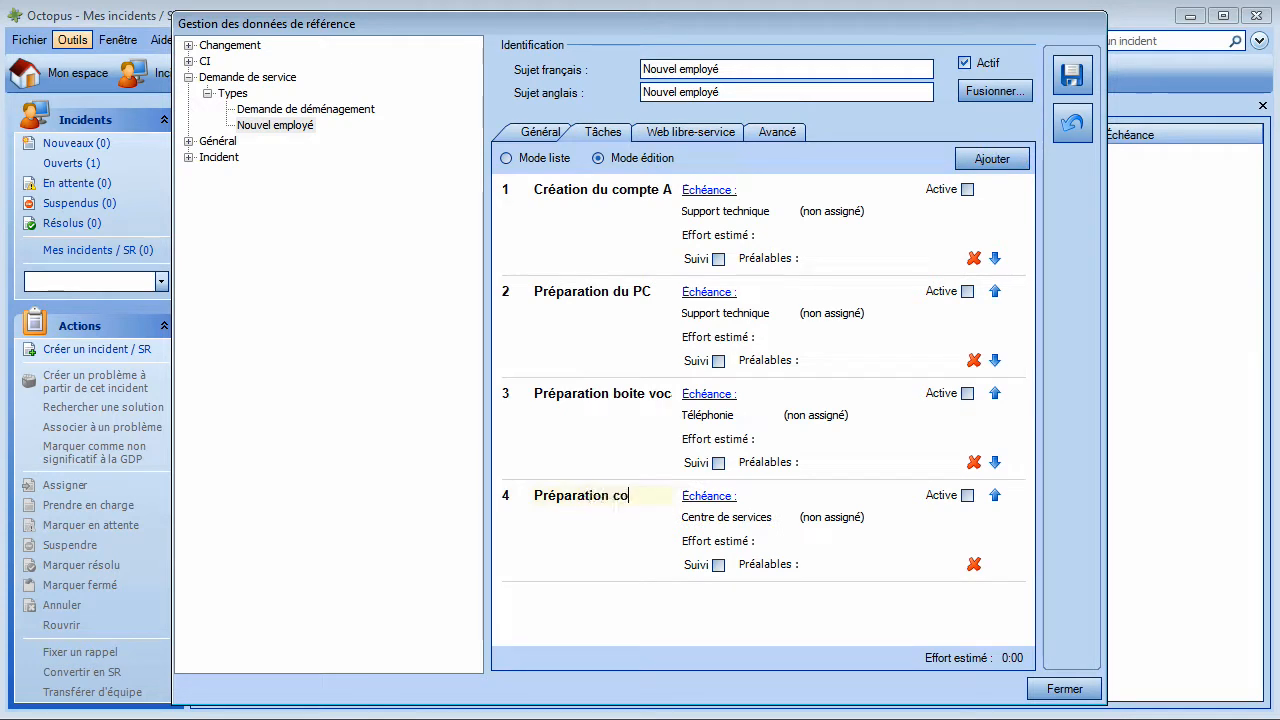
{"action": "type", "text": "mpte exchange"}
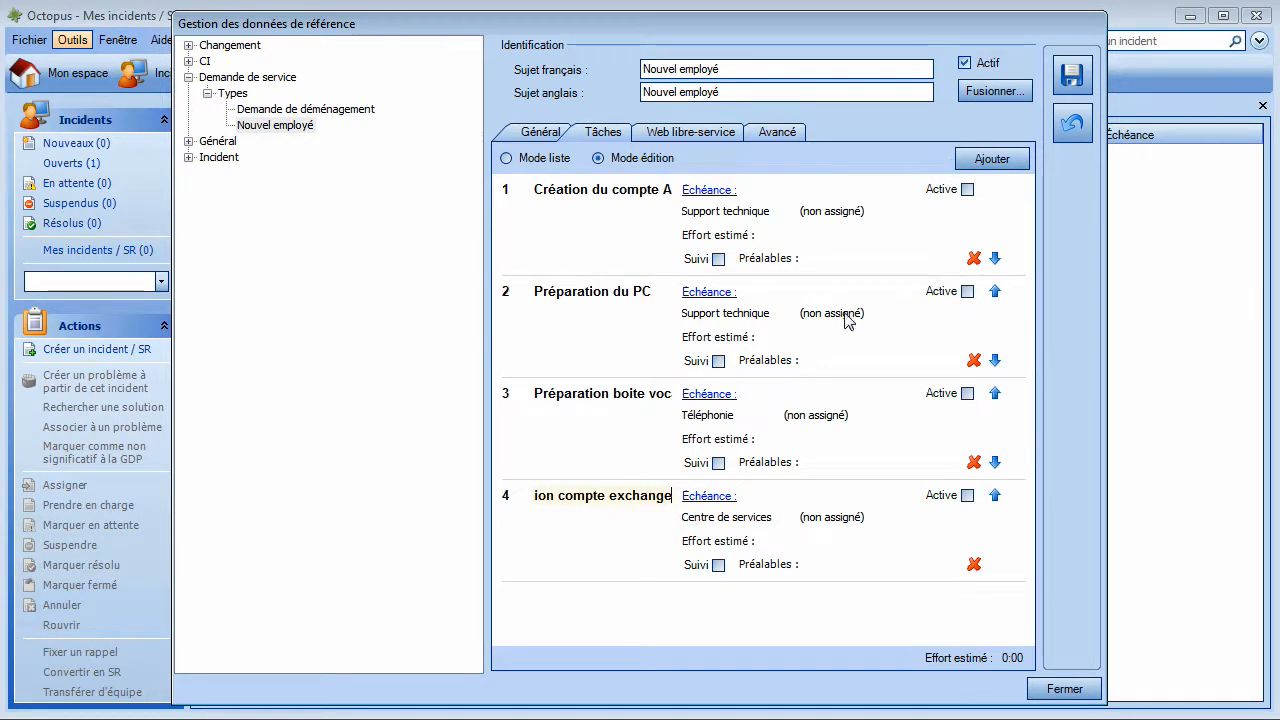
{"action": "left_click", "coordinate": [768, 513]}
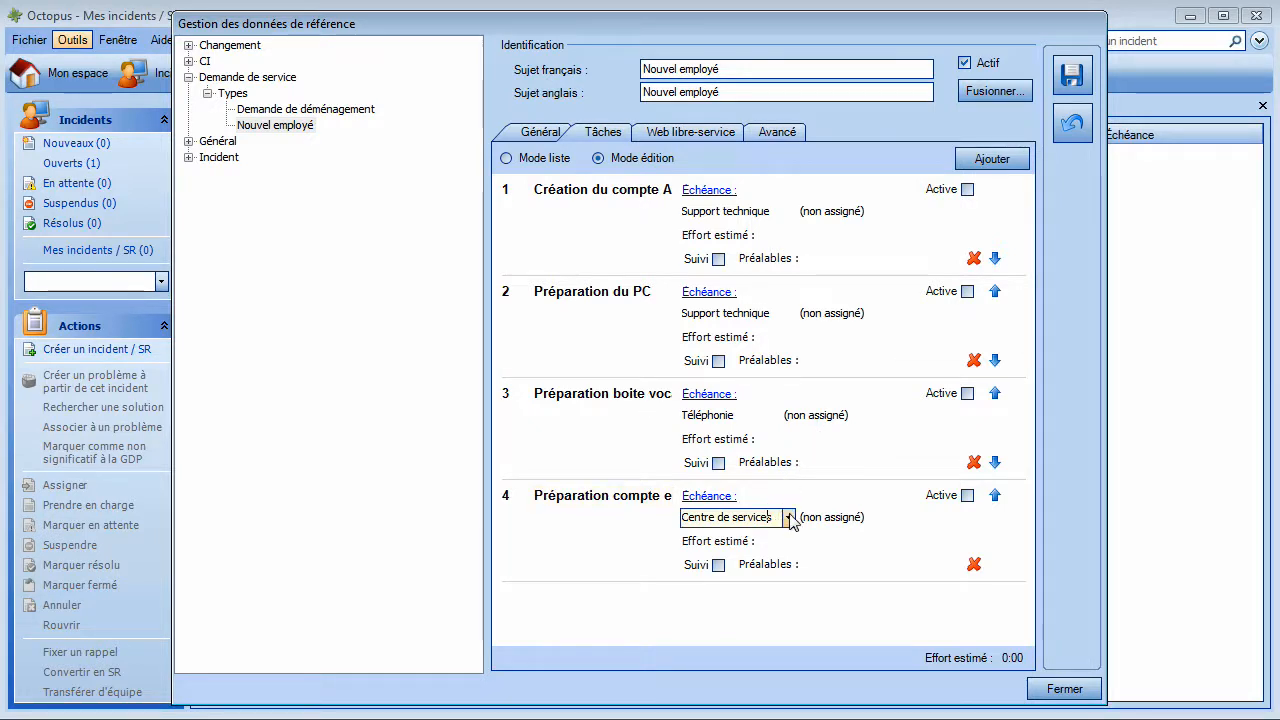
{"action": "left_click", "coordinate": [788, 518]}
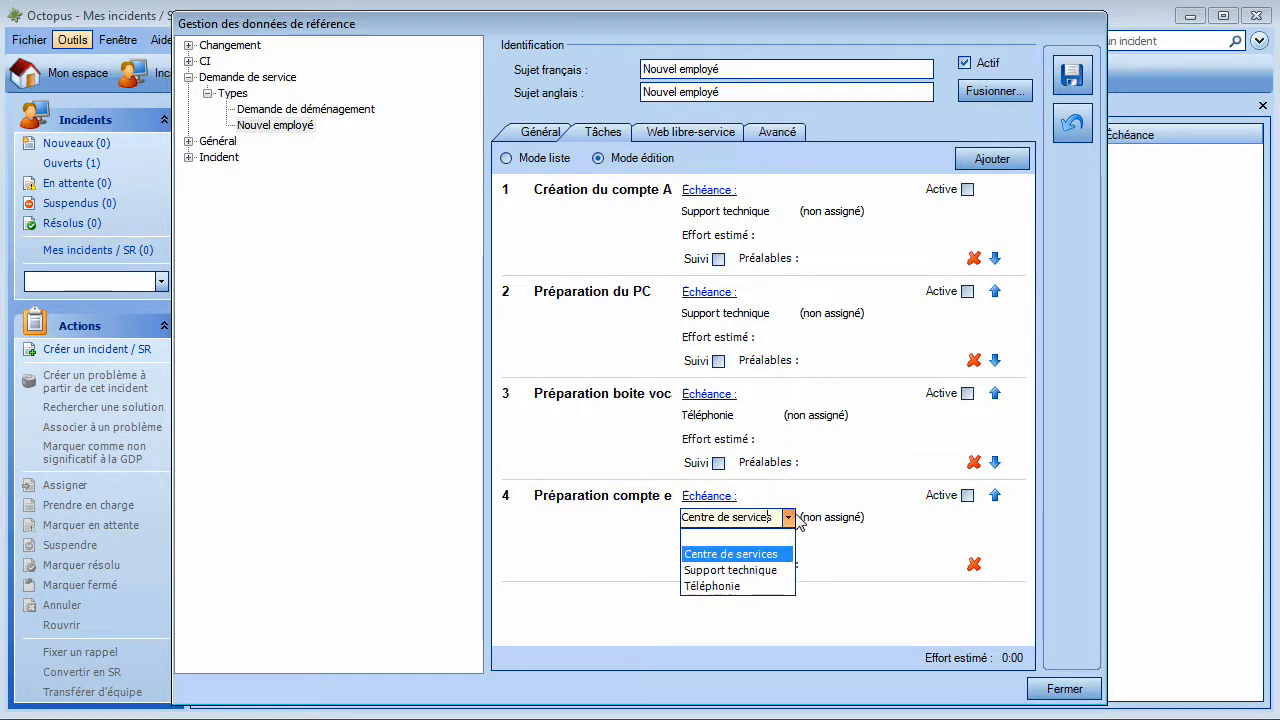
{"action": "left_click", "coordinate": [741, 570]}
Step: Add task 5 'Installation du PC' assigned to Support technique
{"action": "left_click", "coordinate": [993, 166]}
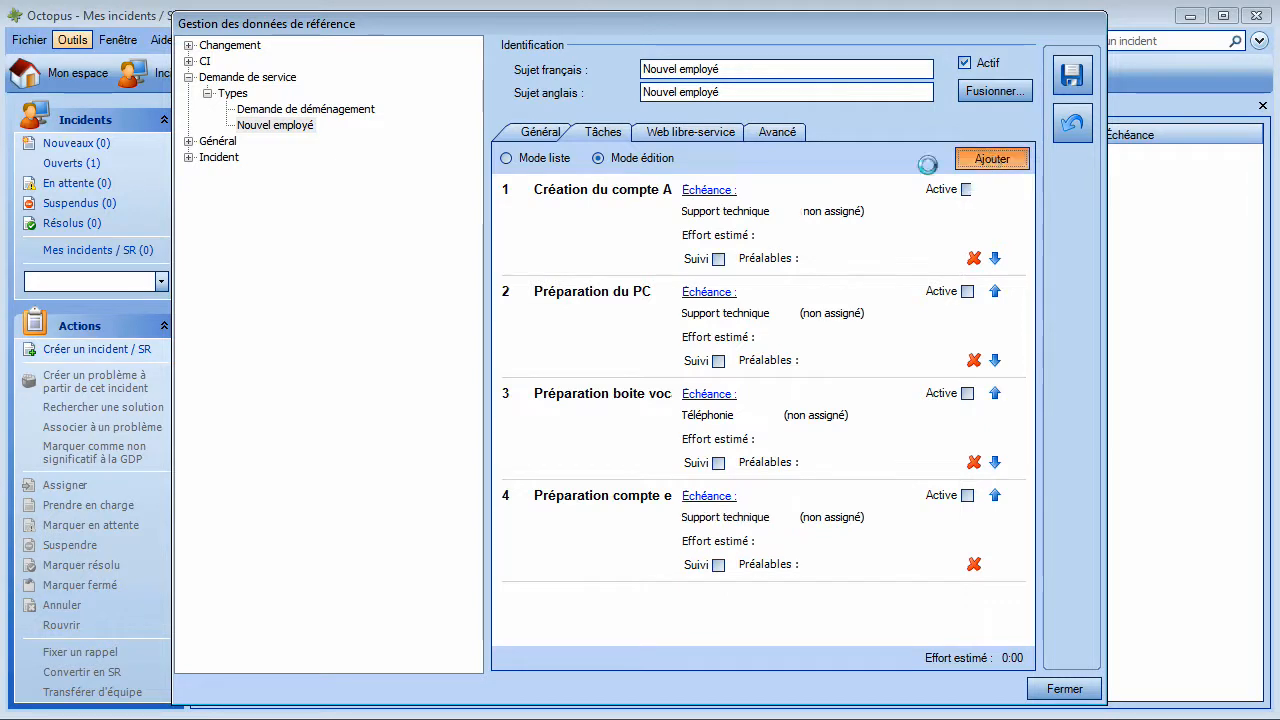
{"action": "type", "text": "Installation du PC"}
{"action": "left_click", "coordinate": [788, 581]}
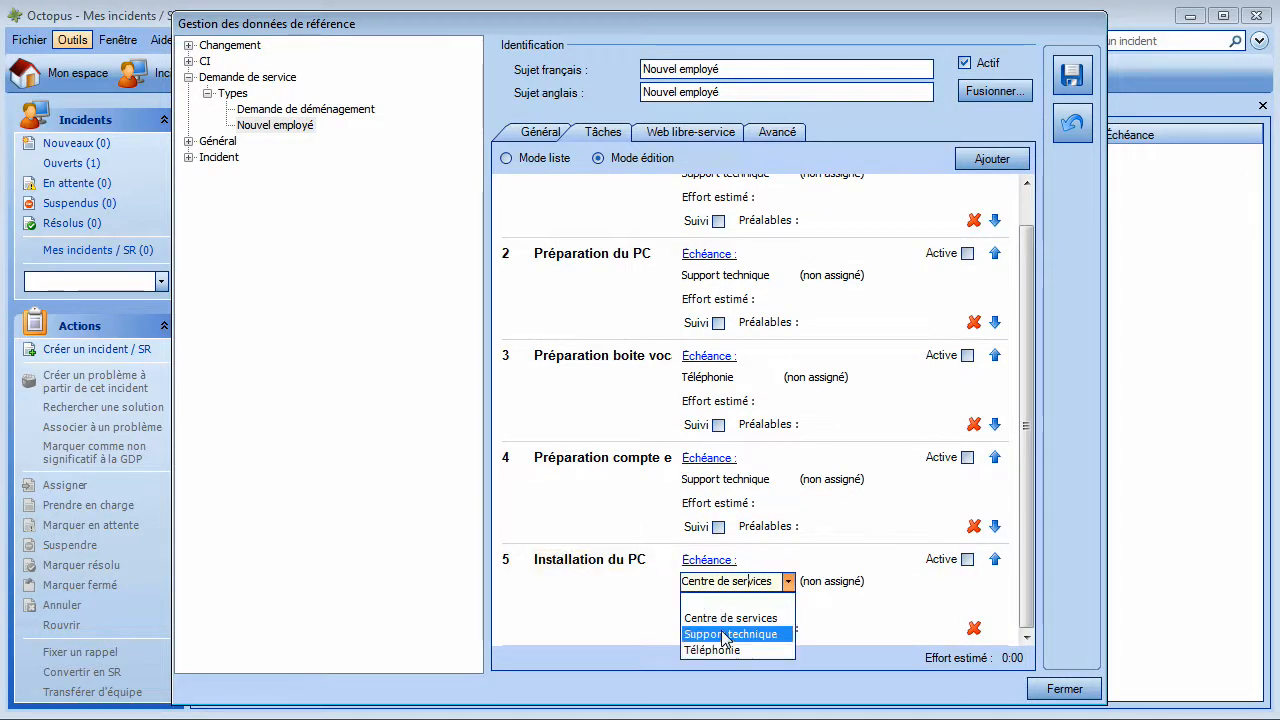
{"action": "left_click", "coordinate": [735, 617]}
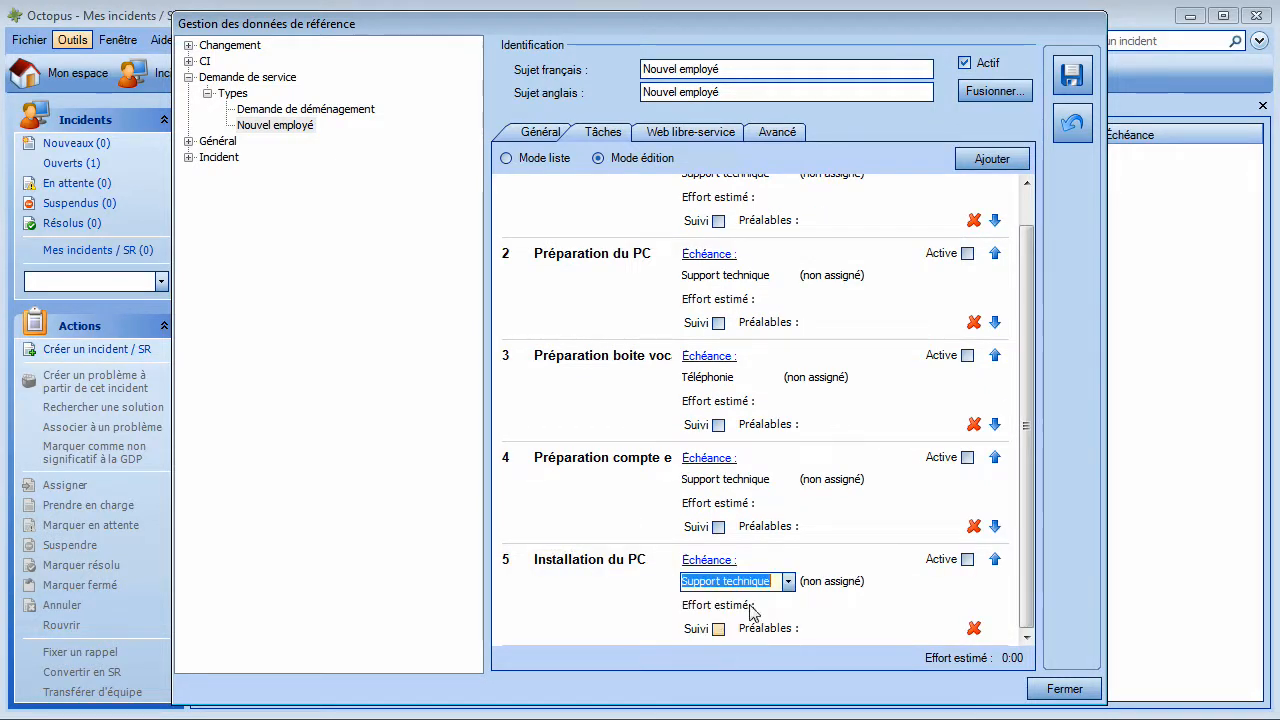
Step: Add task 6 'Istallation du téléphonne' assigned to Téléphonie and open its description field
{"action": "left_click", "coordinate": [990, 160]}
{"action": "type", "text": "Istallation "}
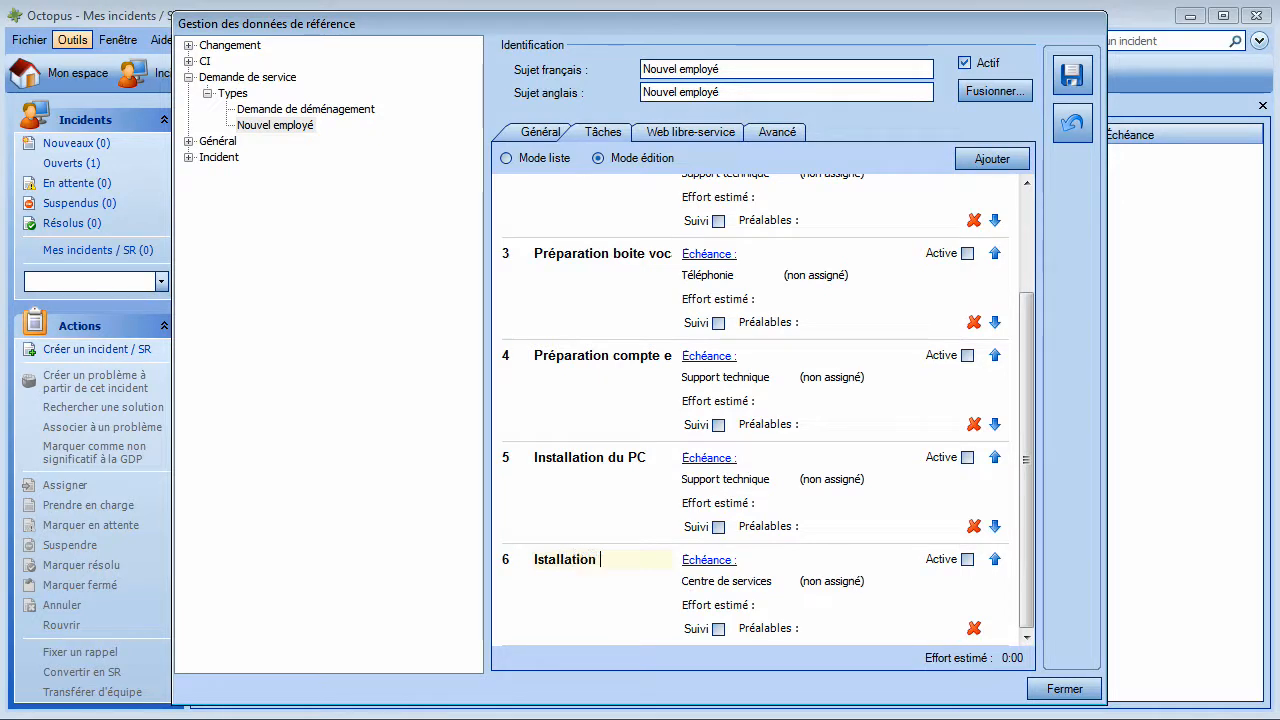
{"action": "type", "text": "du téléphonne"}
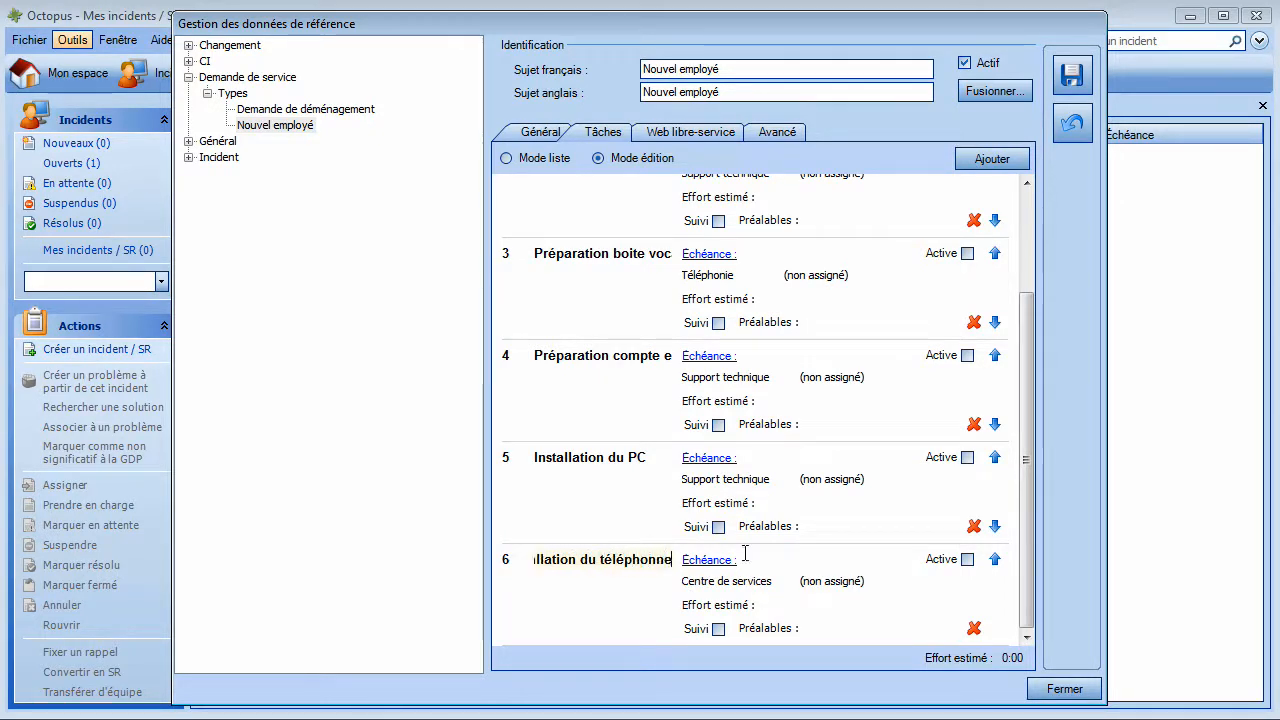
{"action": "left_click", "coordinate": [772, 583]}
{"action": "left_click", "coordinate": [772, 583]}
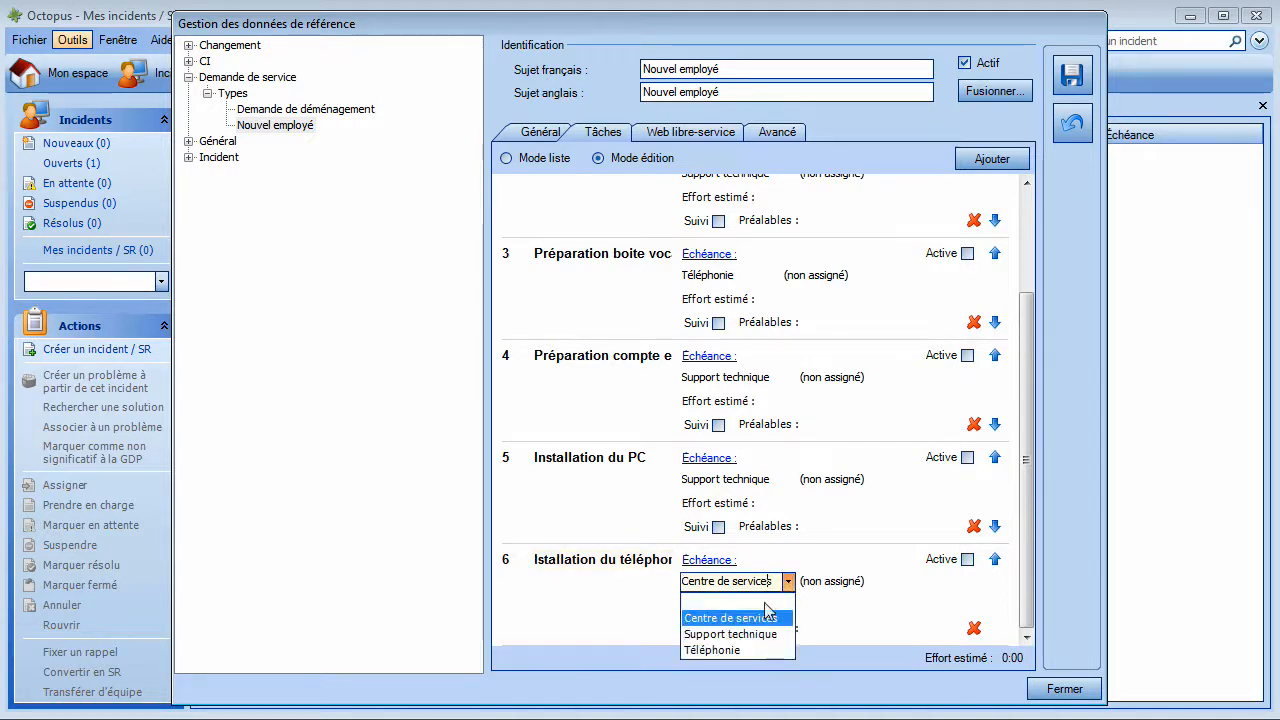
{"action": "left_click", "coordinate": [728, 650]}
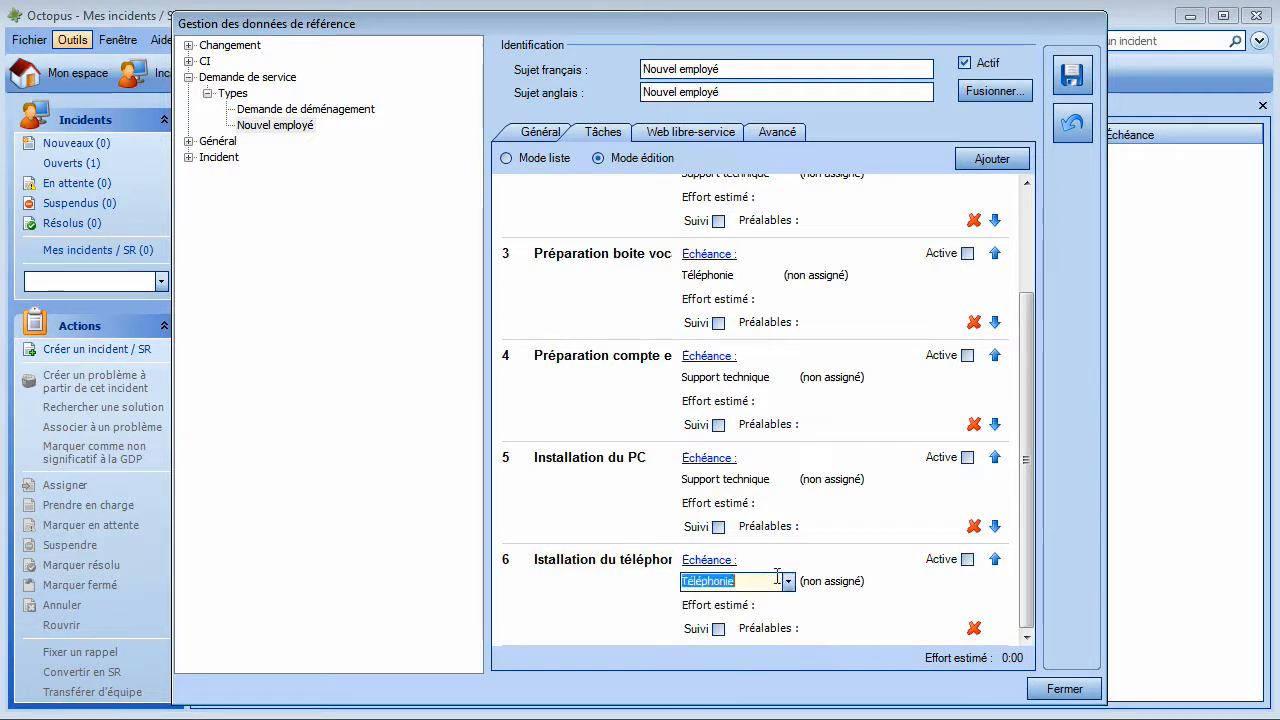
{"action": "left_click", "coordinate": [609, 603]}
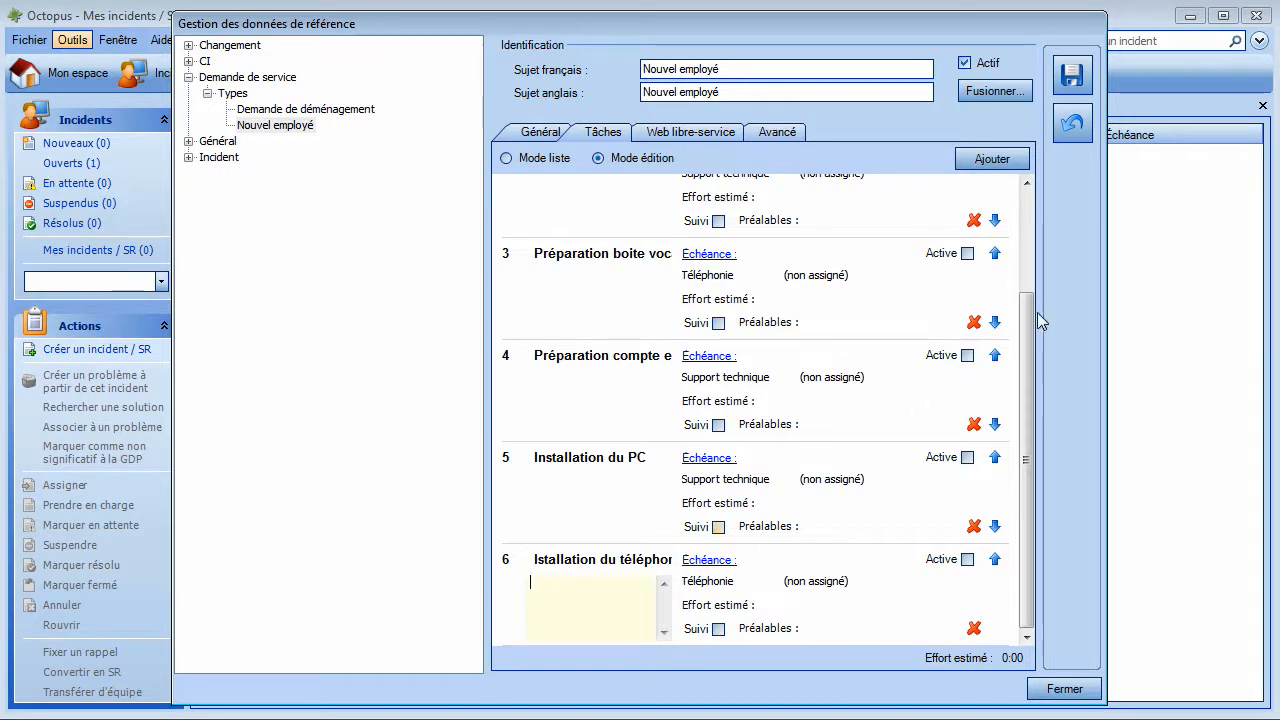
{"action": "left_click", "coordinate": [1026, 213]}
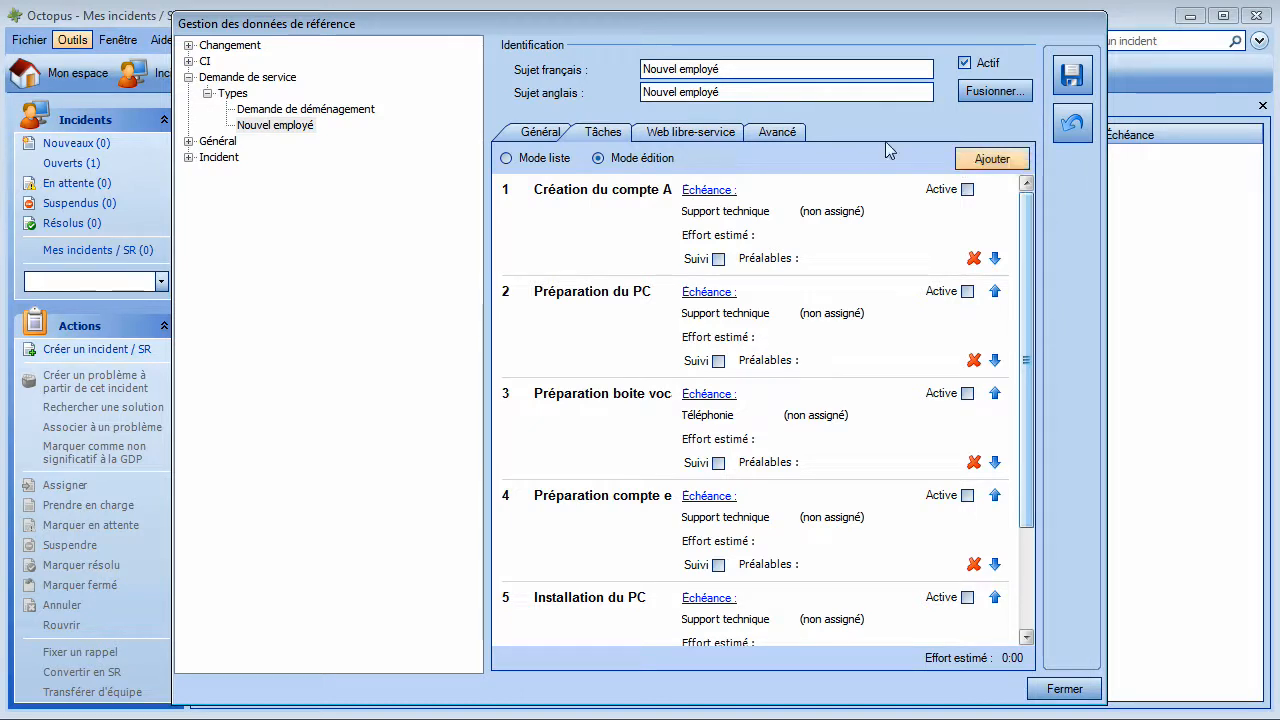
{"action": "left_click", "coordinate": [967, 190]}
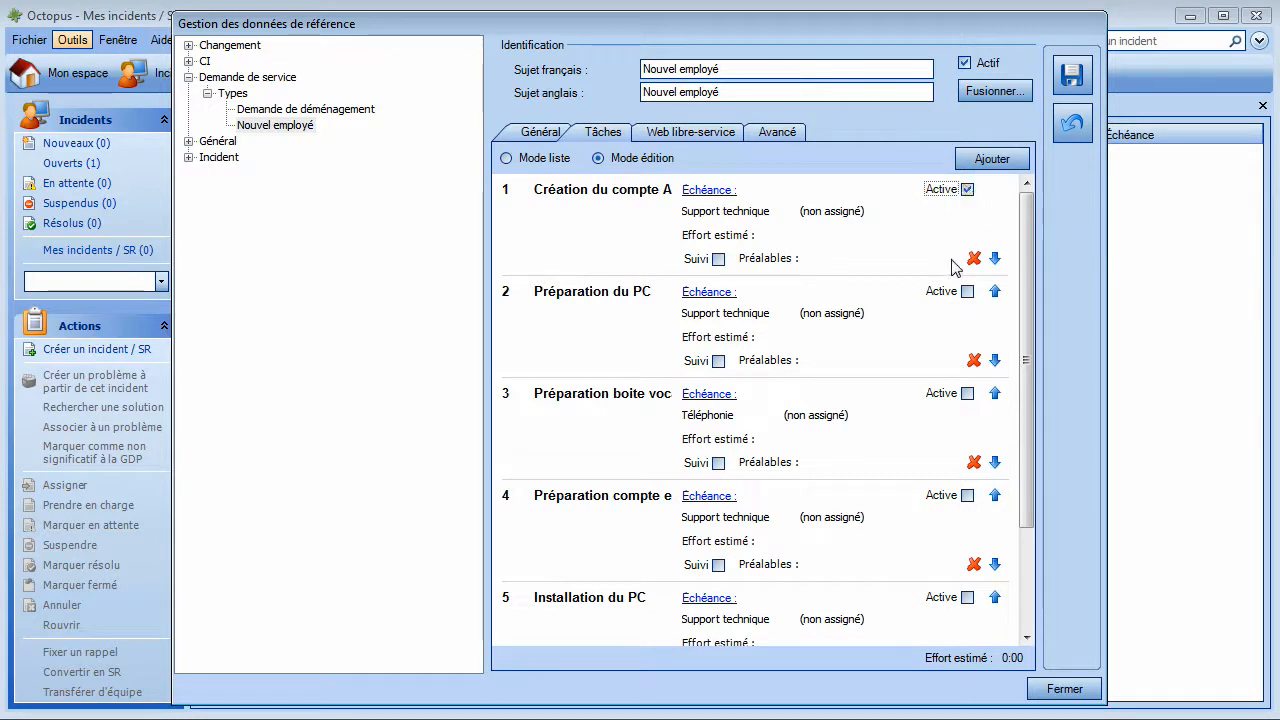
Step: Mark Préparation du PC and Préparation boite vocal as Active from the request's creation
{"action": "left_click", "coordinate": [967, 292]}
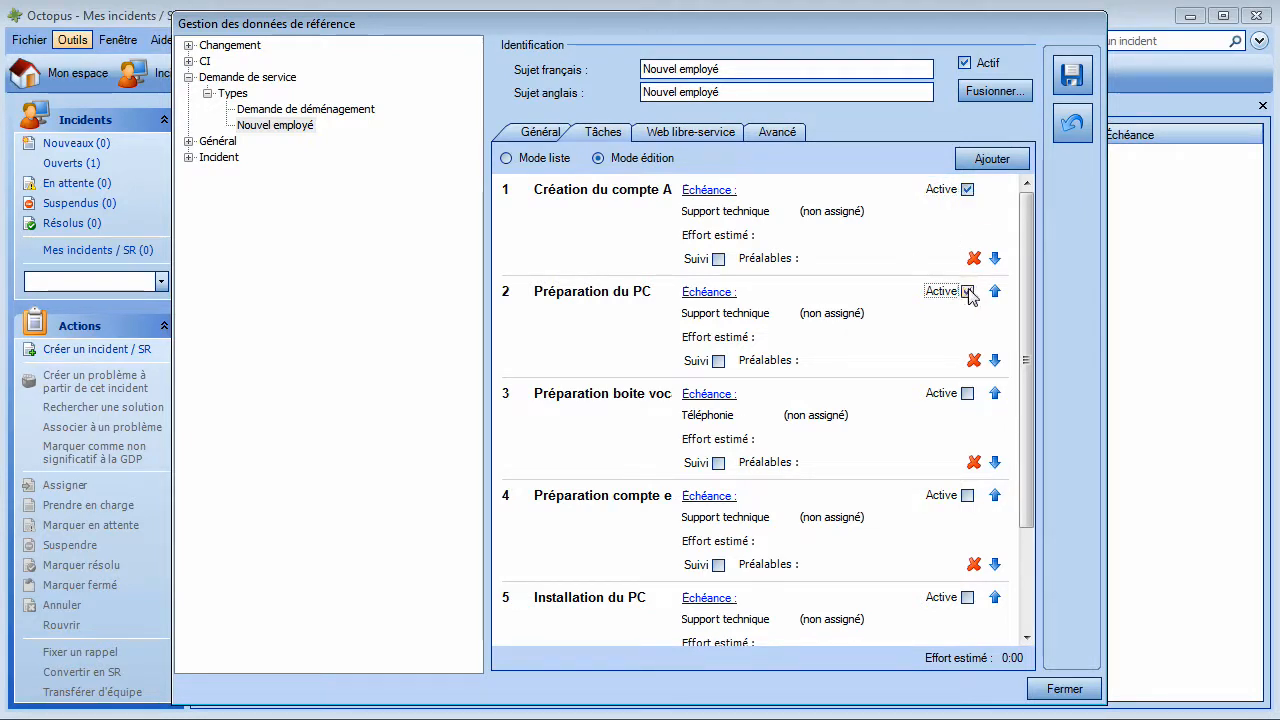
{"action": "left_click", "coordinate": [967, 394]}
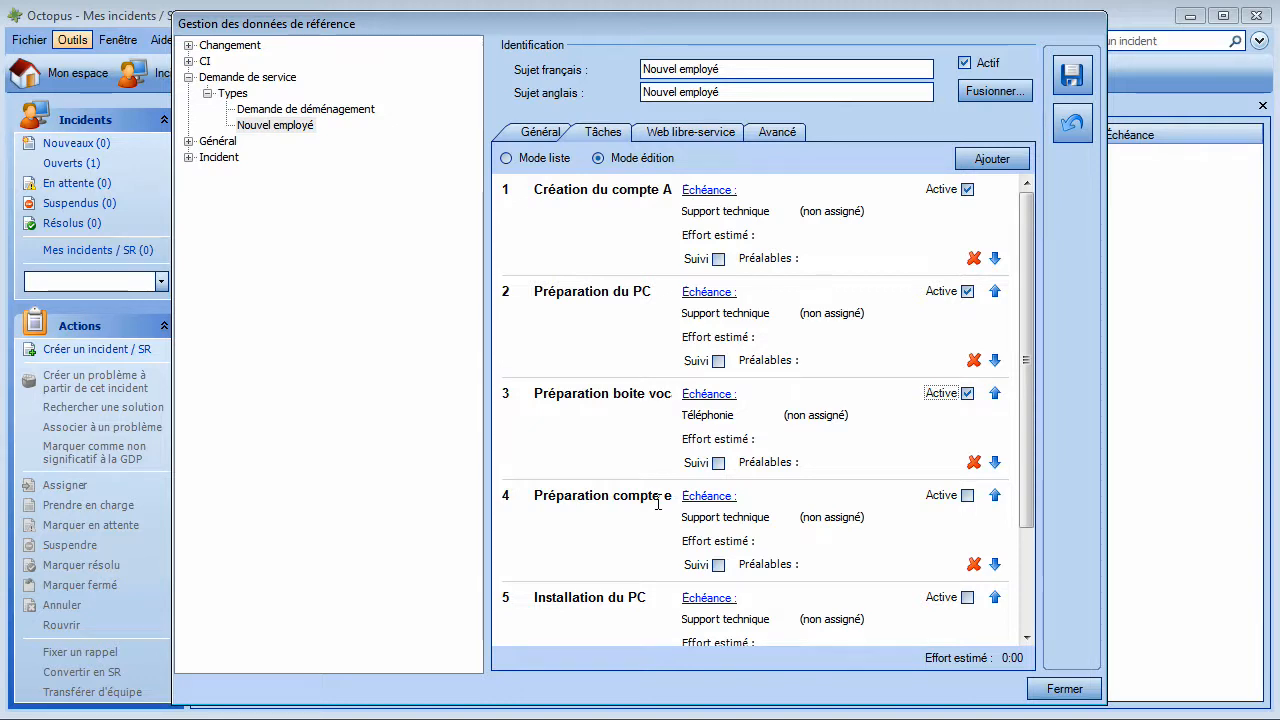
{"action": "left_click", "coordinate": [822, 563]}
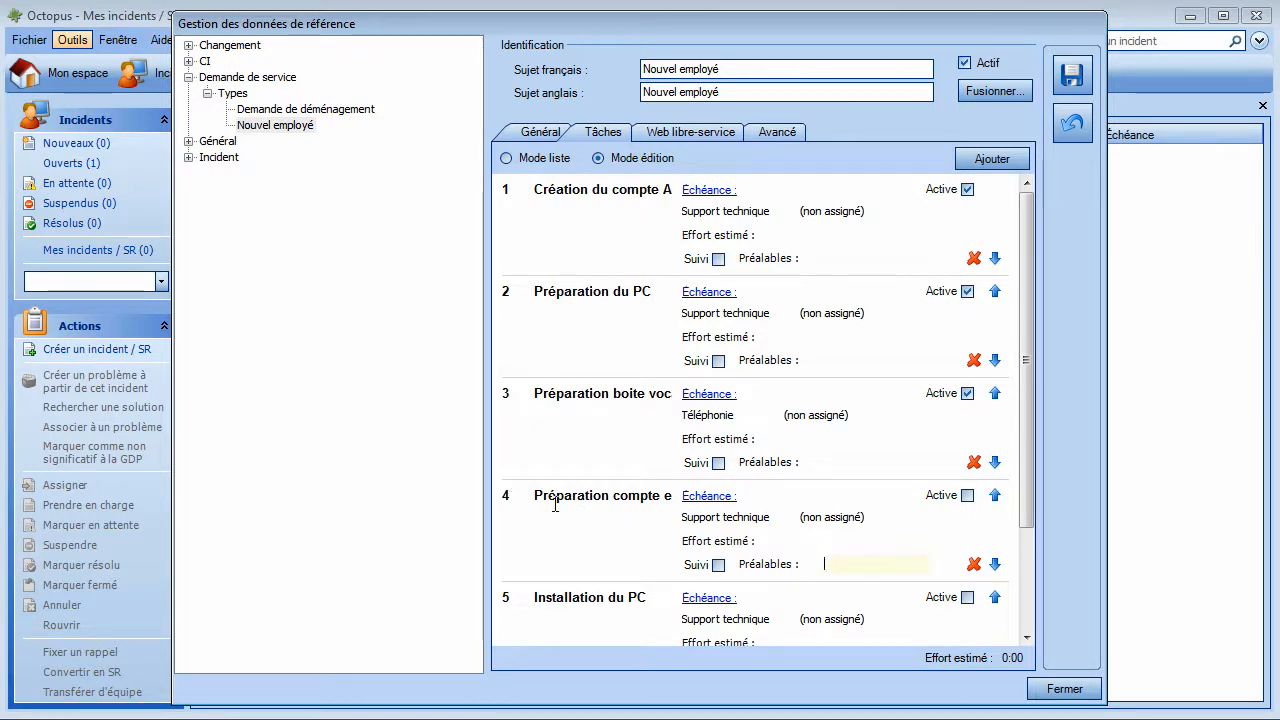
Step: Set task 4's prerequisite to task 1 and task 5's prerequisite to task 2
{"action": "type", "text": "1"}
{"action": "left_click_drag", "start_coordinate": [1030, 494], "coordinate": [1028, 568]}
{"action": "left_click", "coordinate": [836, 567]}
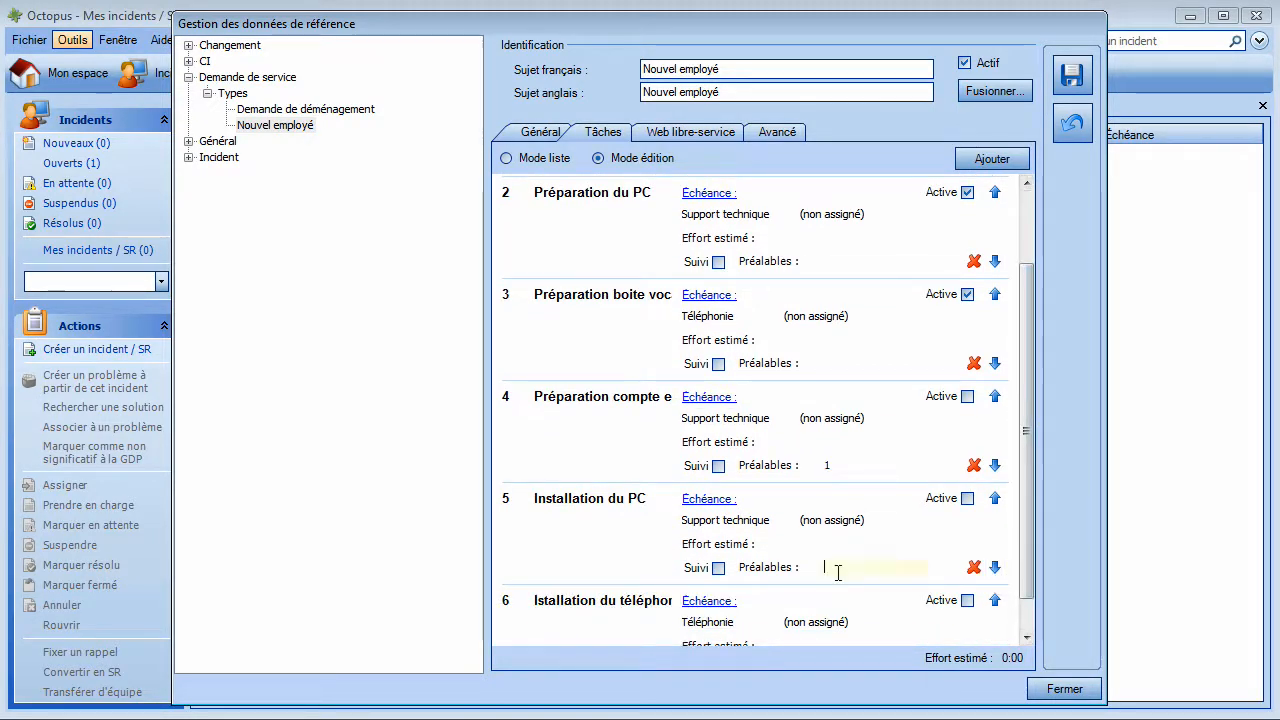
{"action": "type", "text": "2"}
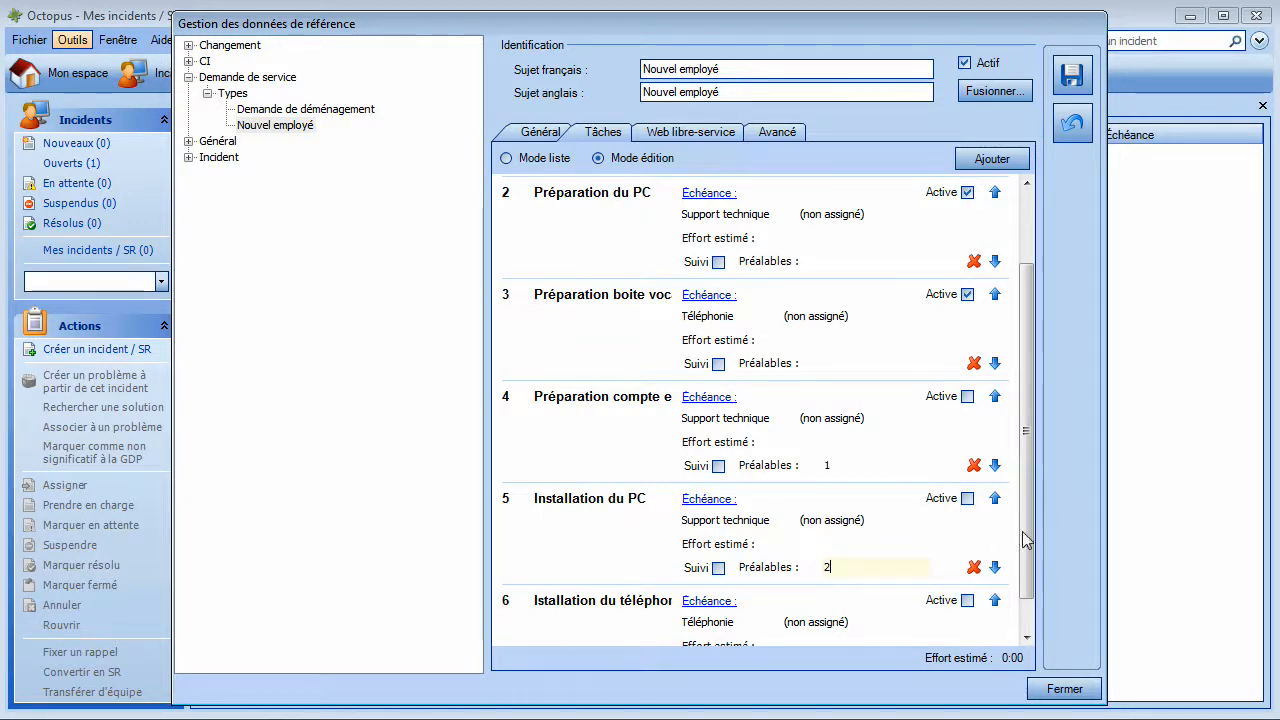
Step: Fix task 6's title to 'Installation du téléphonne' by inserting the missing n
{"action": "scroll", "coordinate": [1025, 540], "scroll_direction": "down", "scroll_amount": 1}
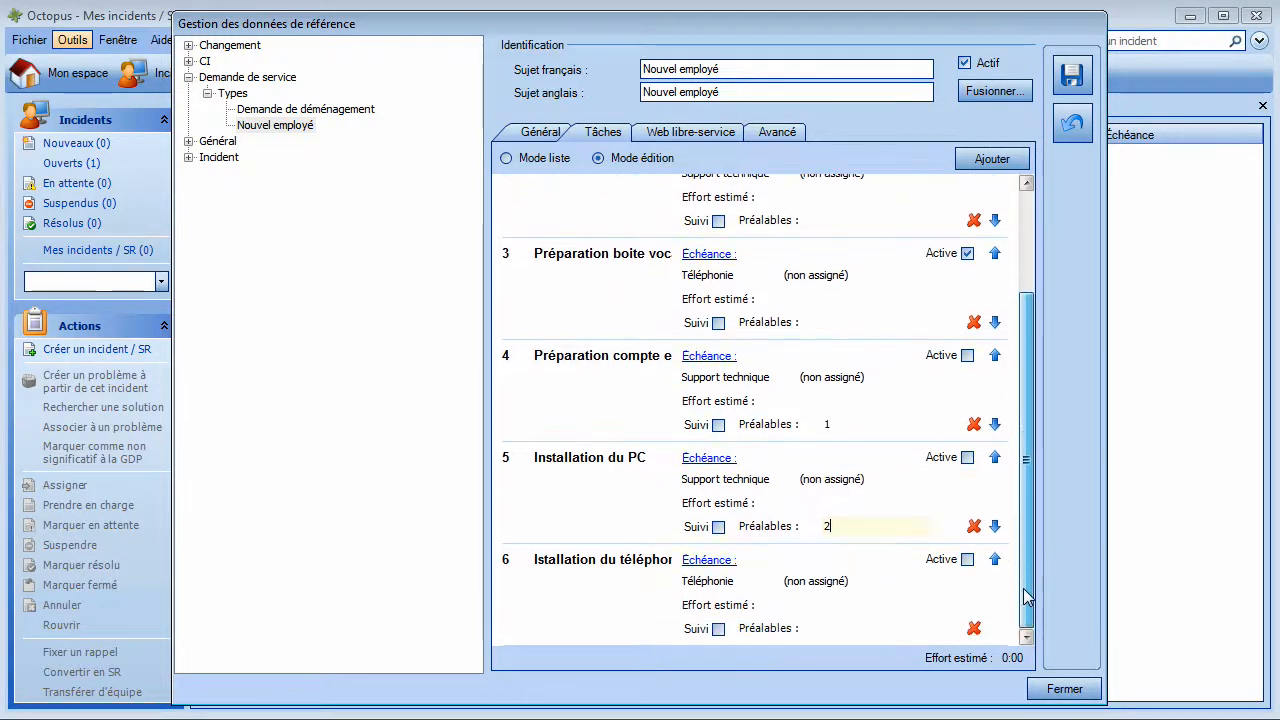
{"action": "left_click", "coordinate": [557, 559]}
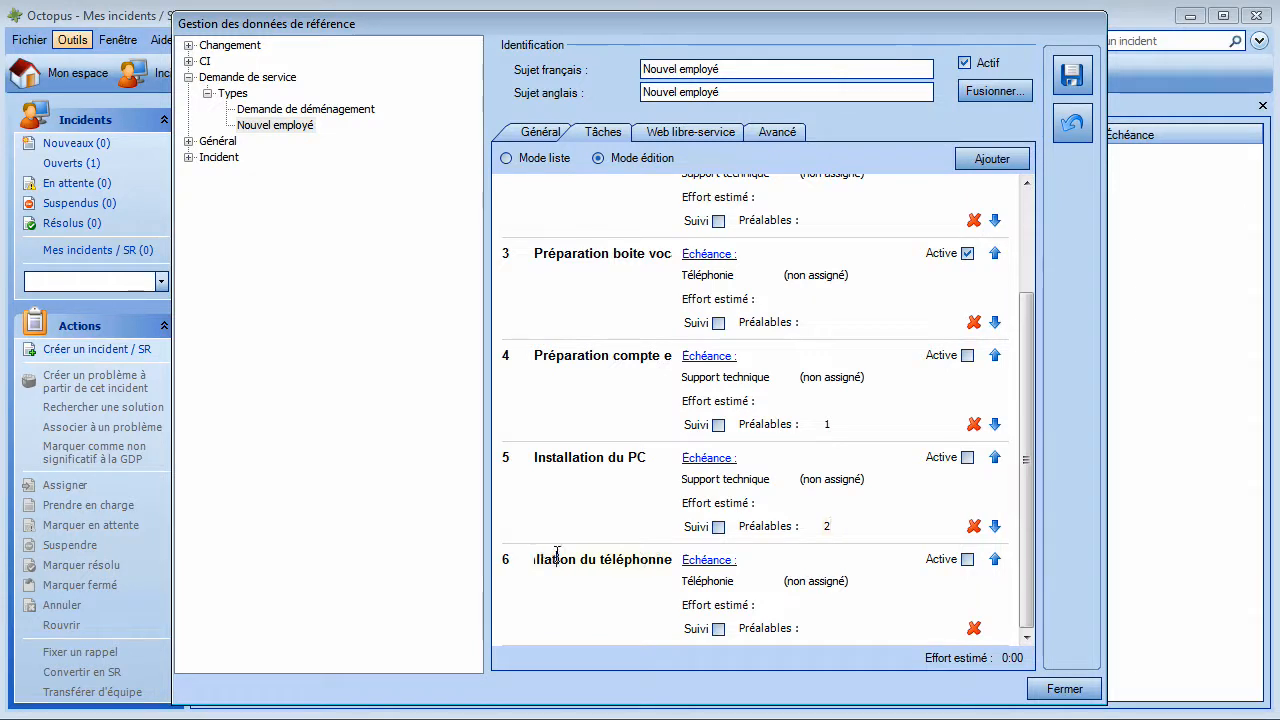
{"action": "key", "text": "Home"}
{"action": "key", "text": "Right"}
{"action": "type", "text": "n"}
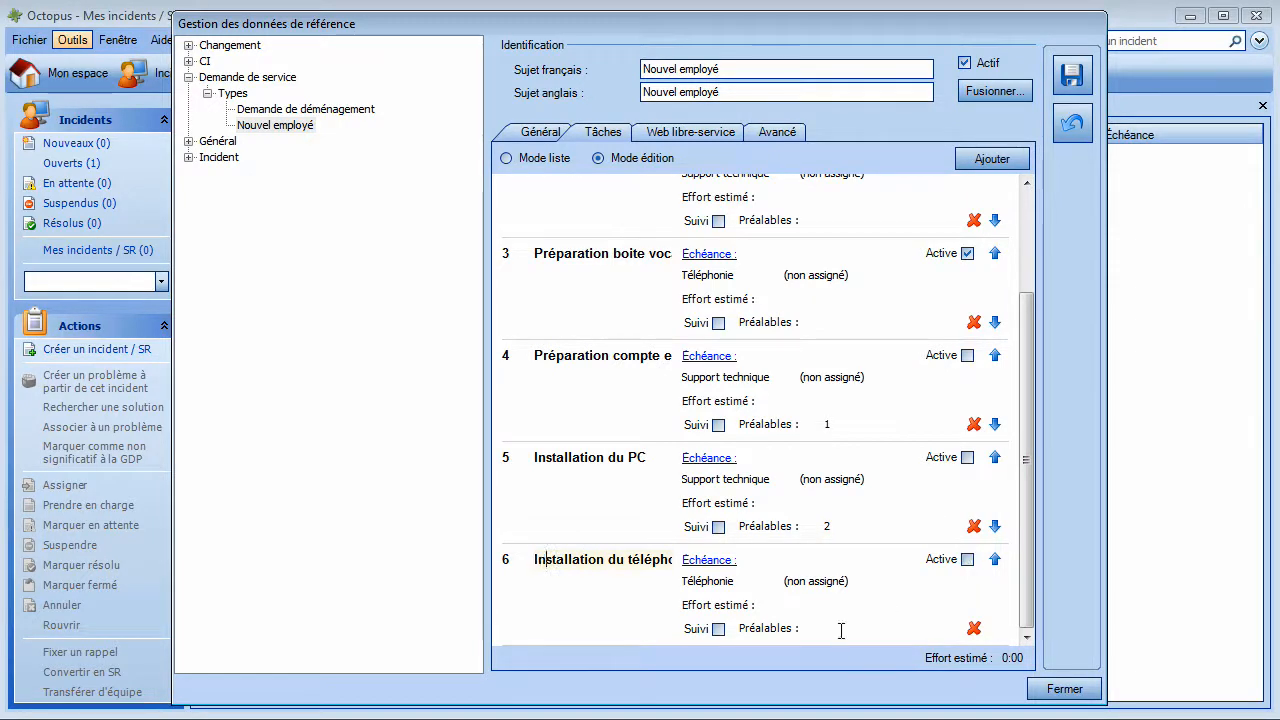
{"action": "left_click", "coordinate": [845, 632]}
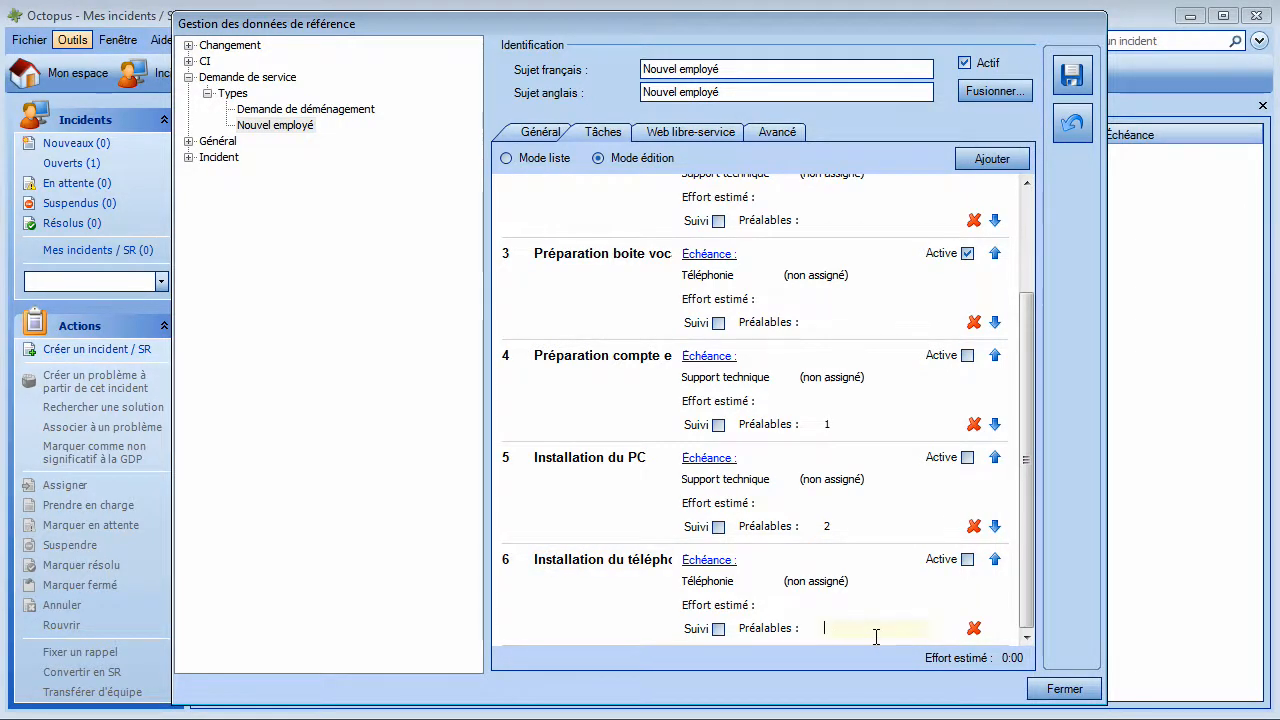
{"action": "scroll", "coordinate": [873, 636], "scroll_direction": "up", "scroll_amount": 3}
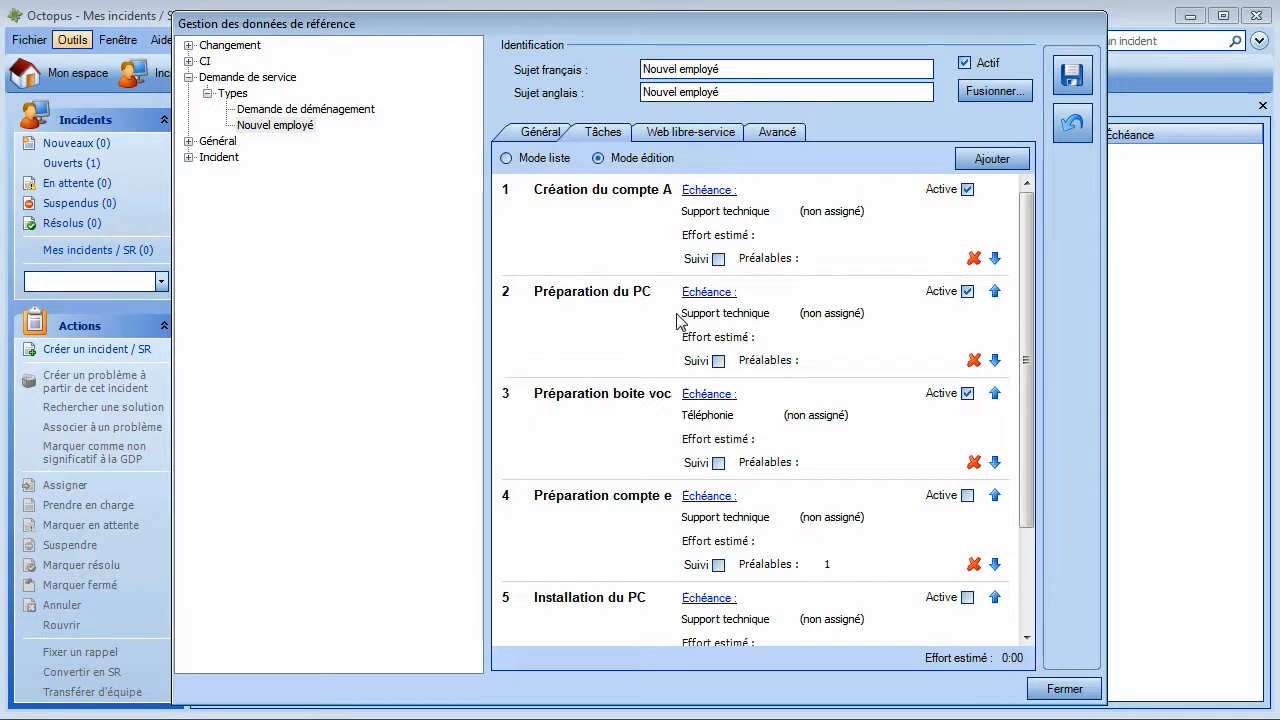
Step: Save the tasks, then make task 1 due 1 day and task 2 due 2 days after activation
{"action": "left_click", "coordinate": [1080, 80]}
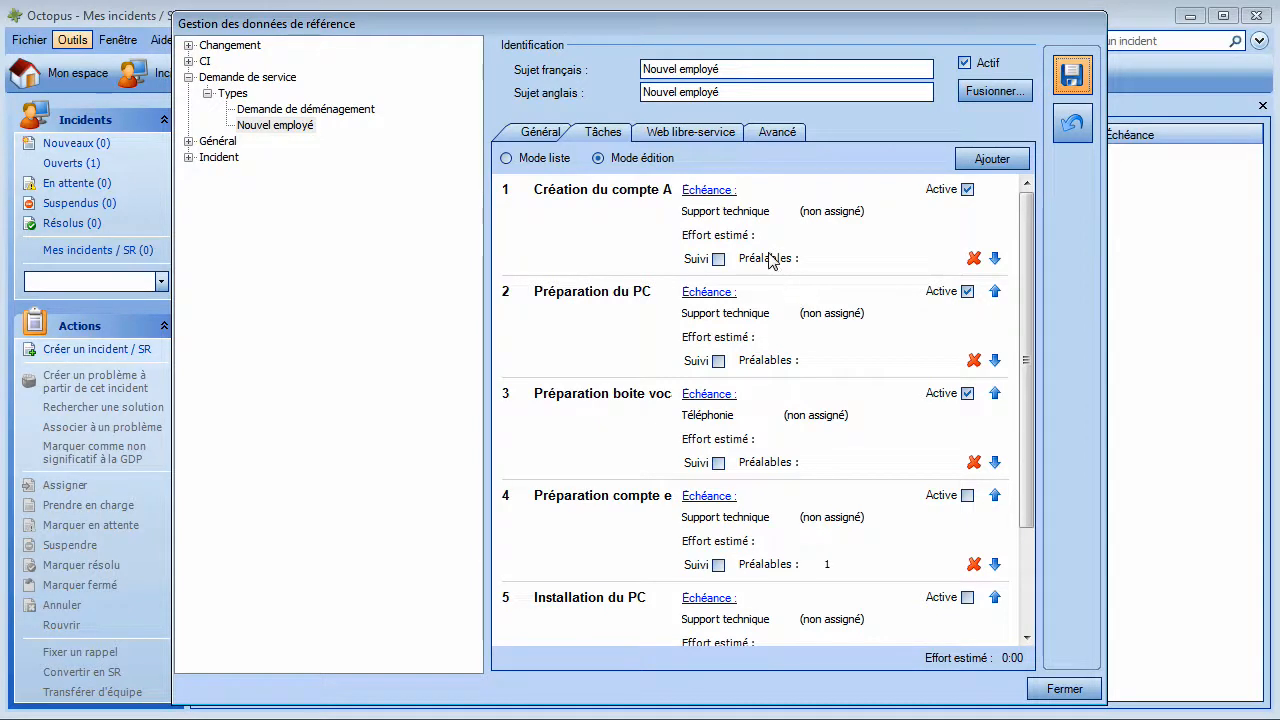
{"action": "left_click", "coordinate": [700, 191]}
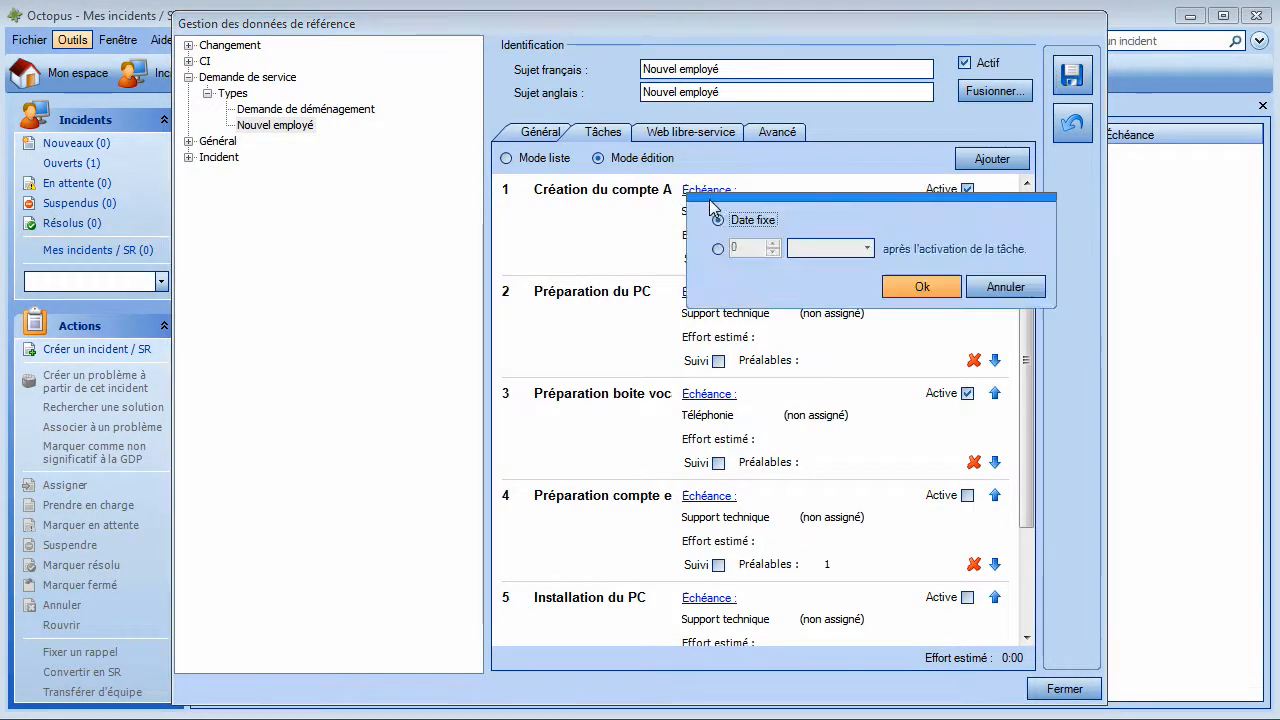
{"action": "left_click", "coordinate": [719, 249]}
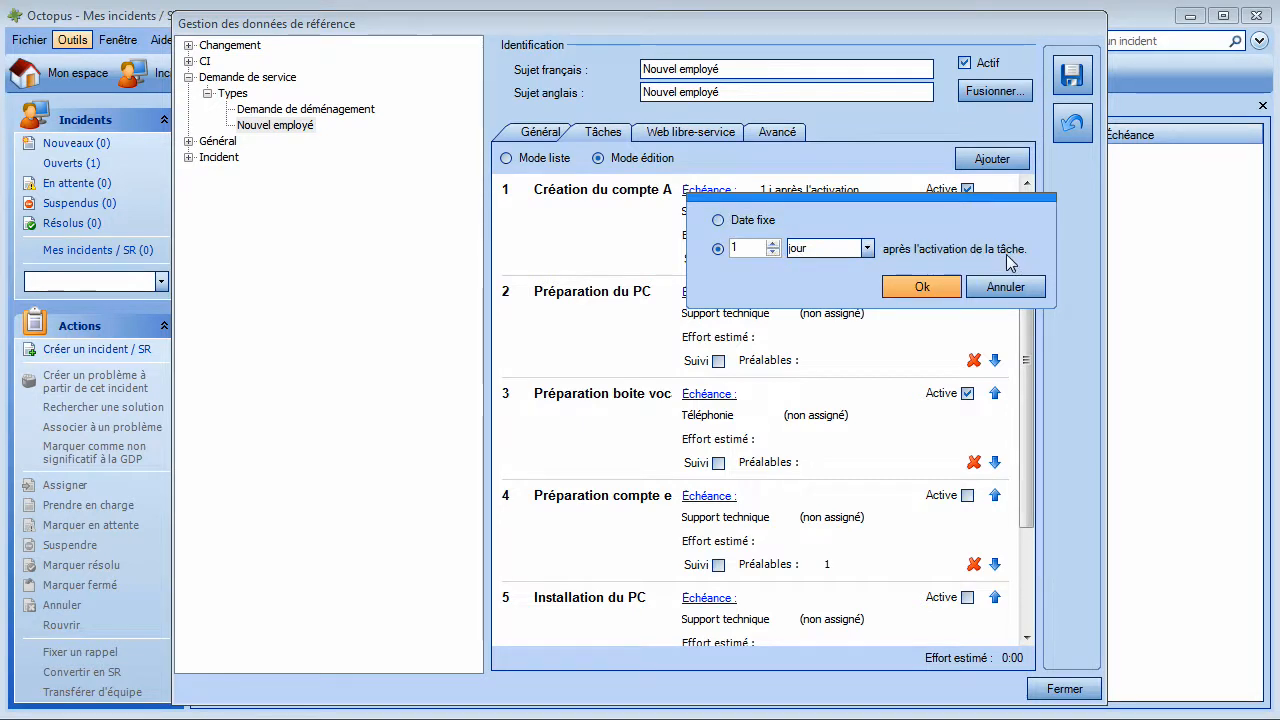
{"action": "left_click", "coordinate": [938, 292]}
{"action": "left_click", "coordinate": [728, 294]}
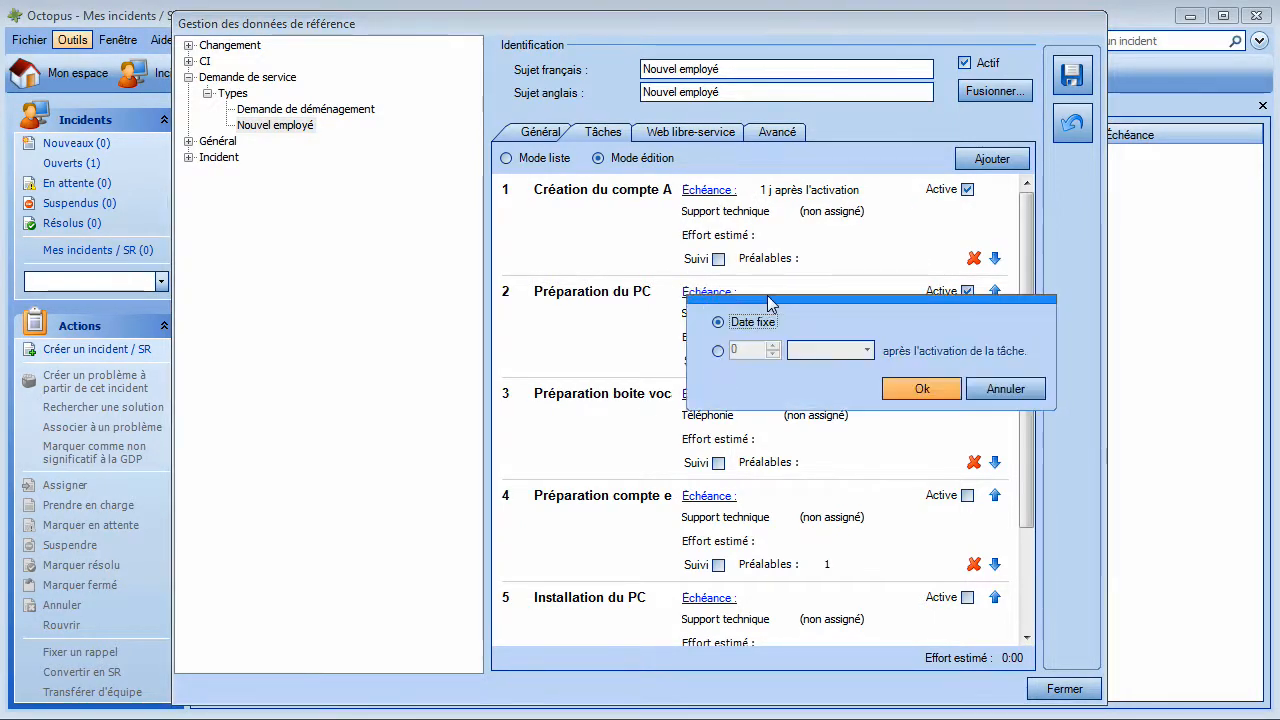
{"action": "left_click", "coordinate": [719, 351]}
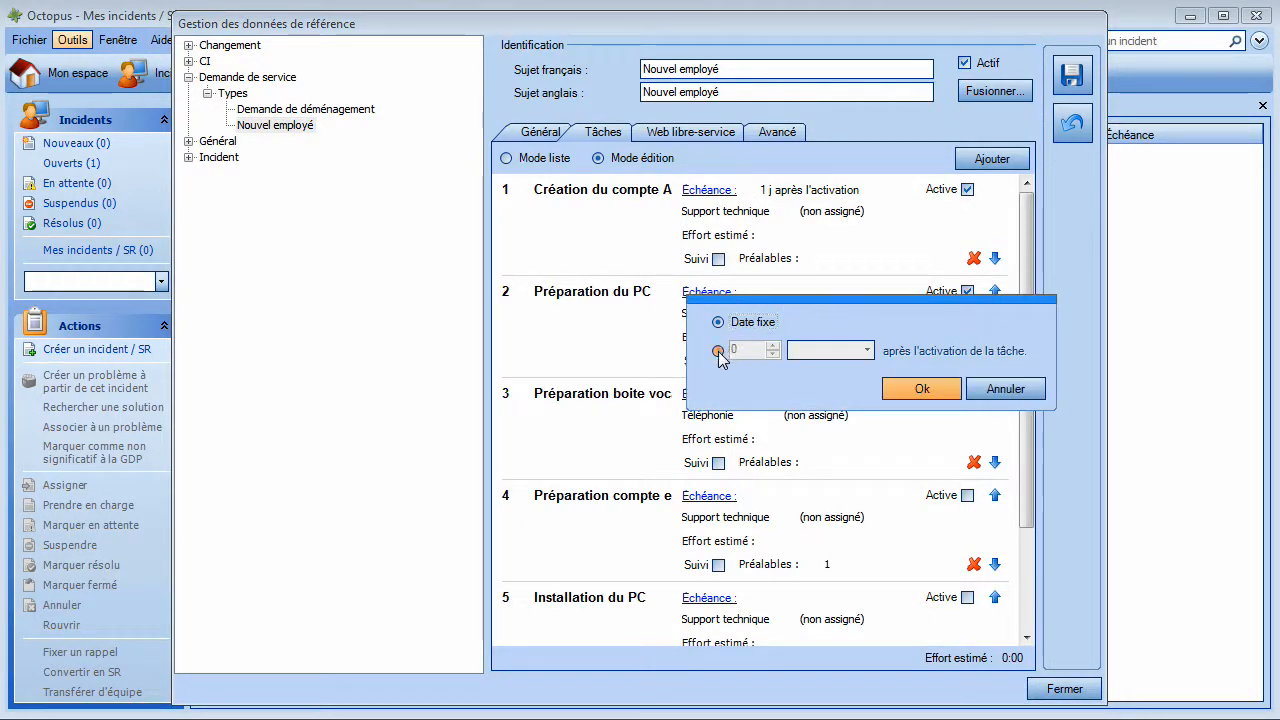
{"action": "left_click", "coordinate": [771, 346]}
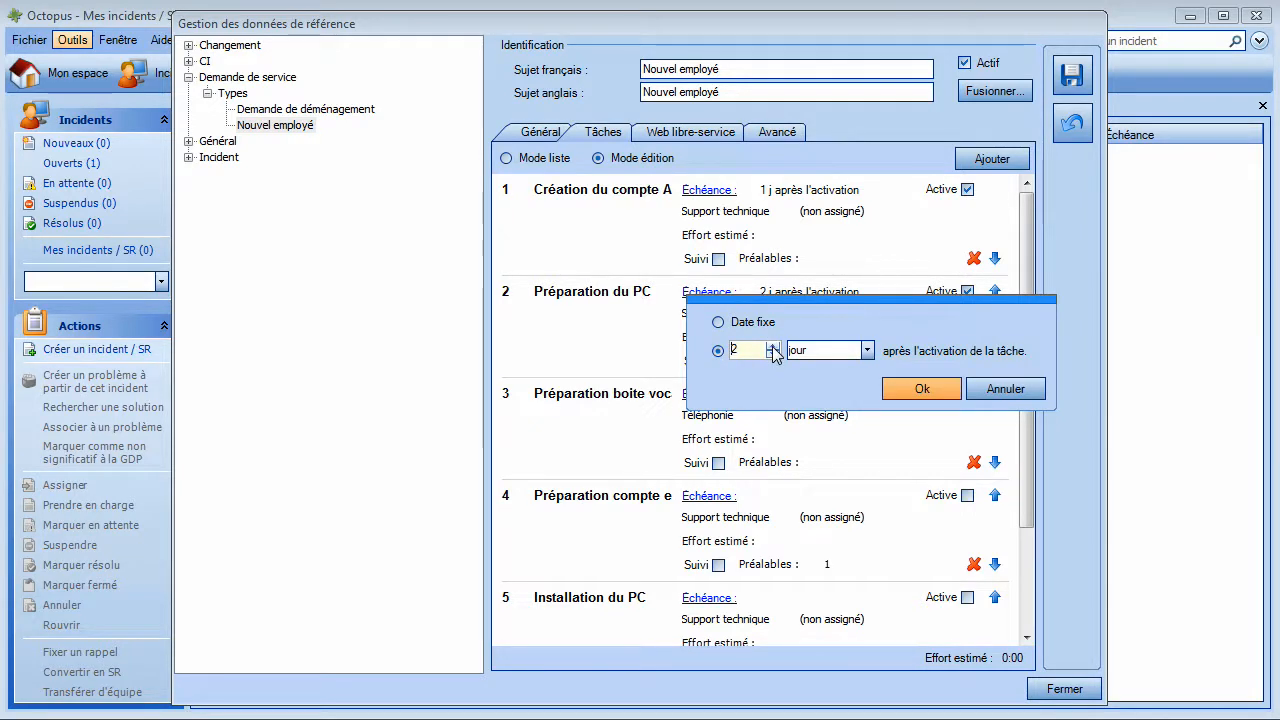
{"action": "left_click", "coordinate": [888, 389]}
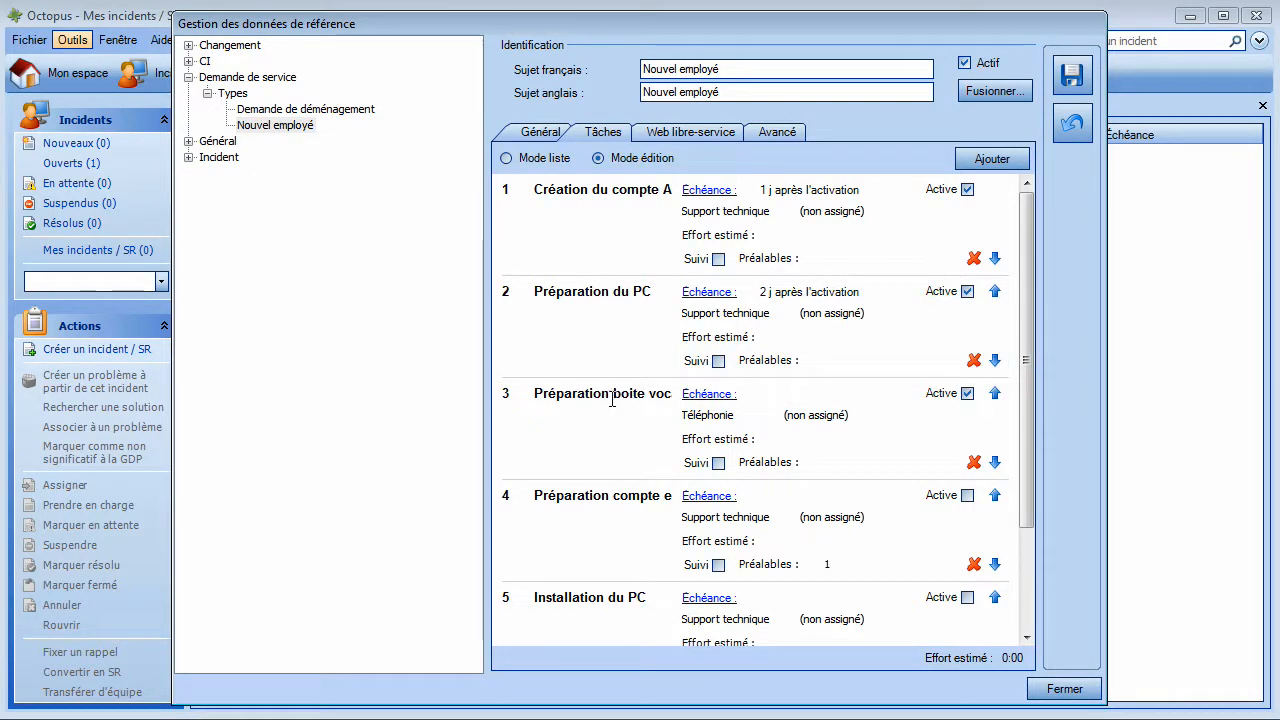
Step: Make tasks 3 and 4 each due 1 day after their activation
{"action": "left_click", "coordinate": [700, 395]}
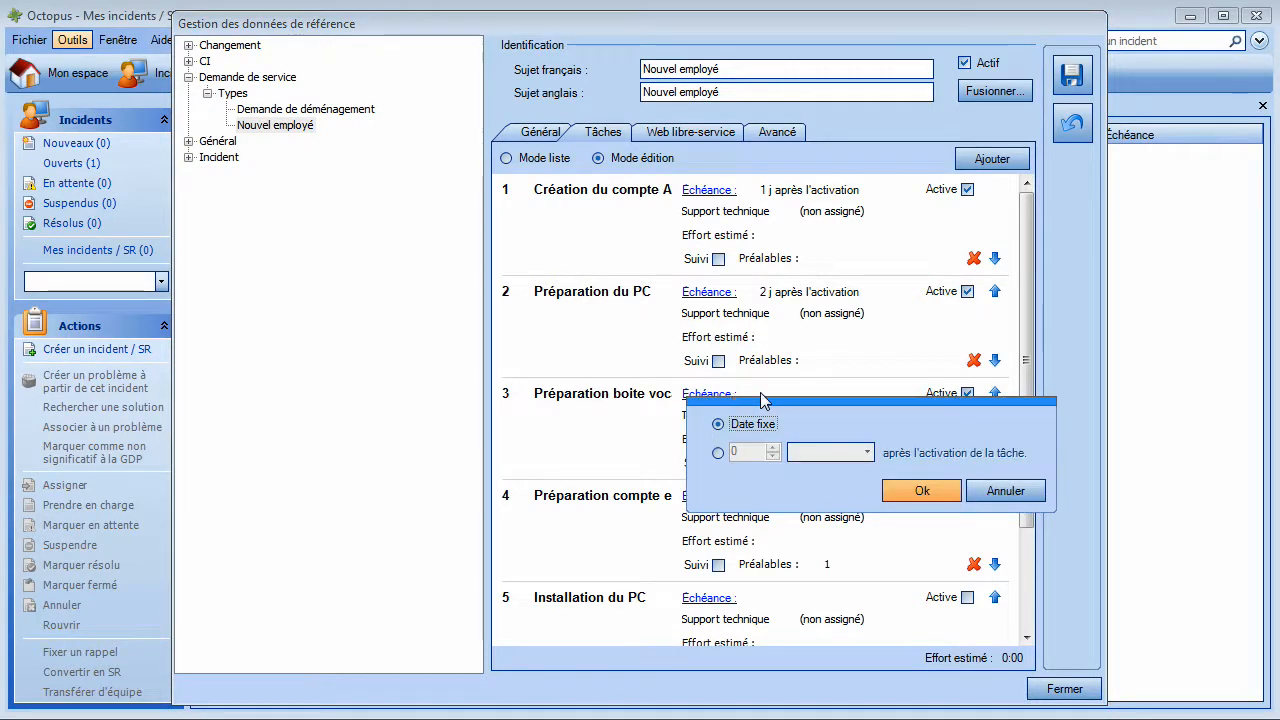
{"action": "left_click", "coordinate": [718, 452]}
{"action": "left_click", "coordinate": [925, 491]}
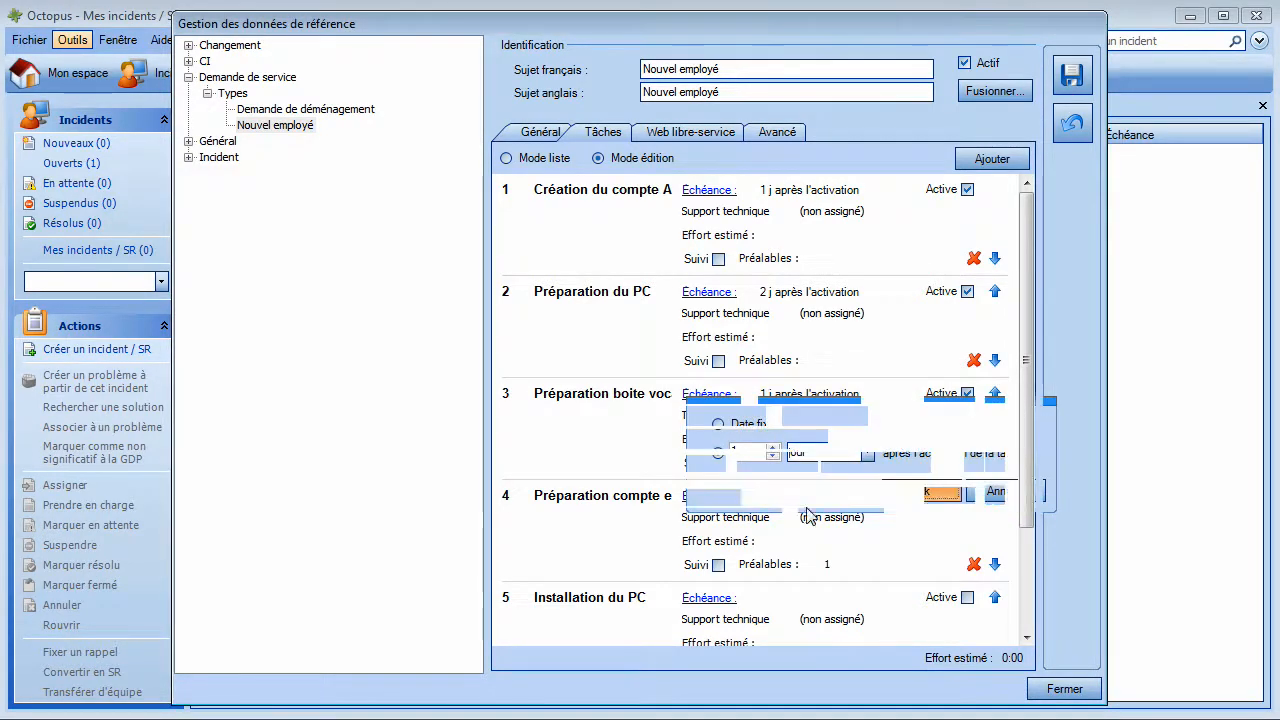
{"action": "left_click", "coordinate": [706, 497]}
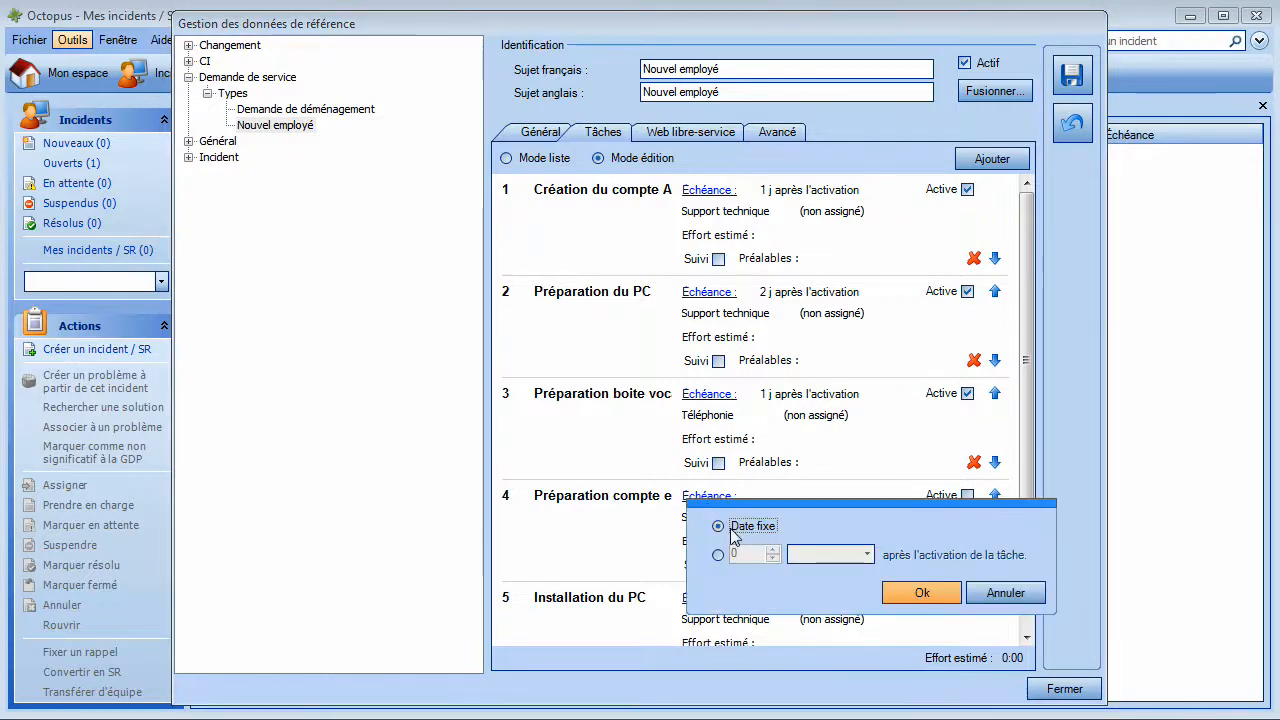
{"action": "left_click", "coordinate": [718, 555]}
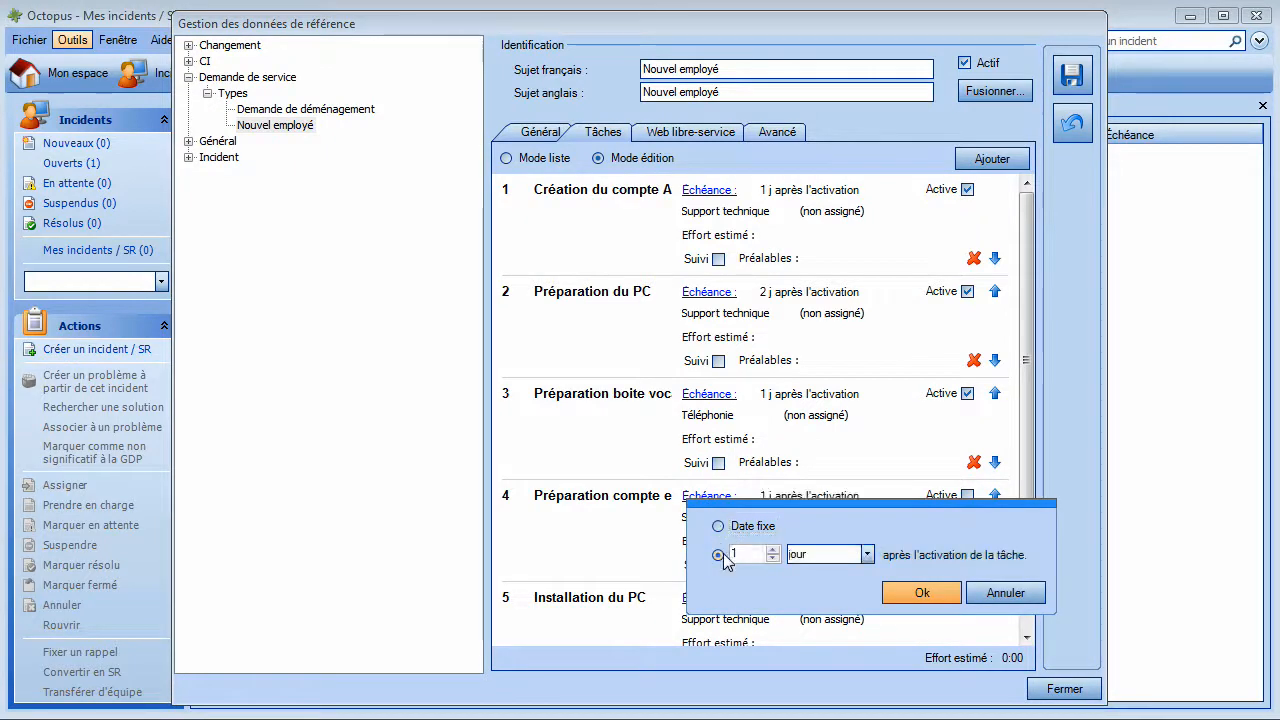
{"action": "left_click", "coordinate": [900, 591]}
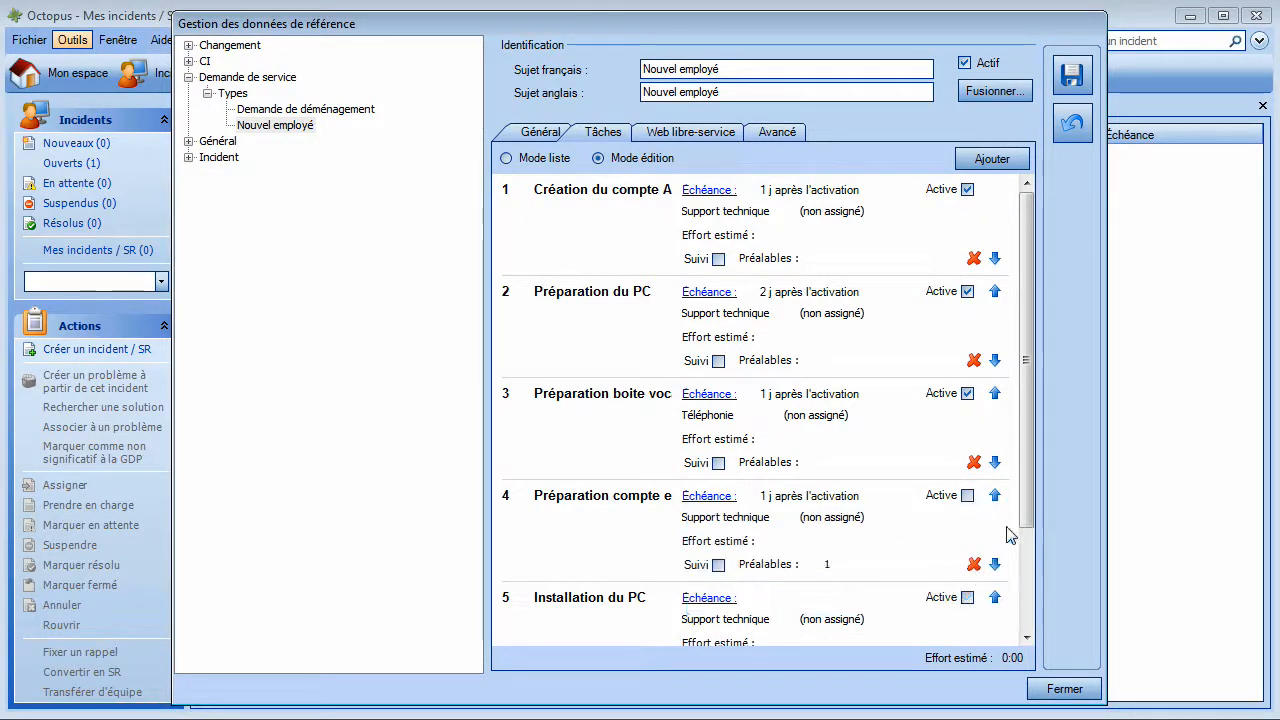
{"action": "left_click_drag", "start_coordinate": [1024, 526], "coordinate": [1022, 636]}
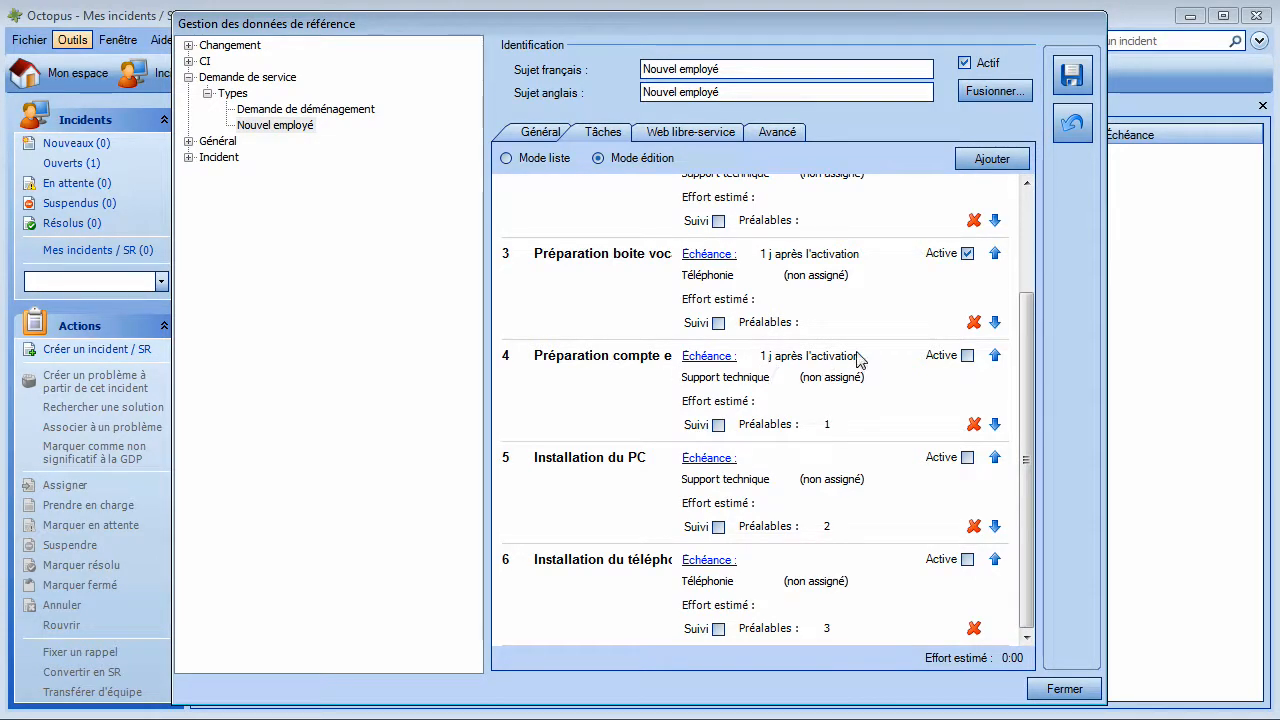
Step: Set Échéance for task 5 (Installation du PC) and task 6 to 3 jours after activation
{"action": "left_click", "coordinate": [701, 463]}
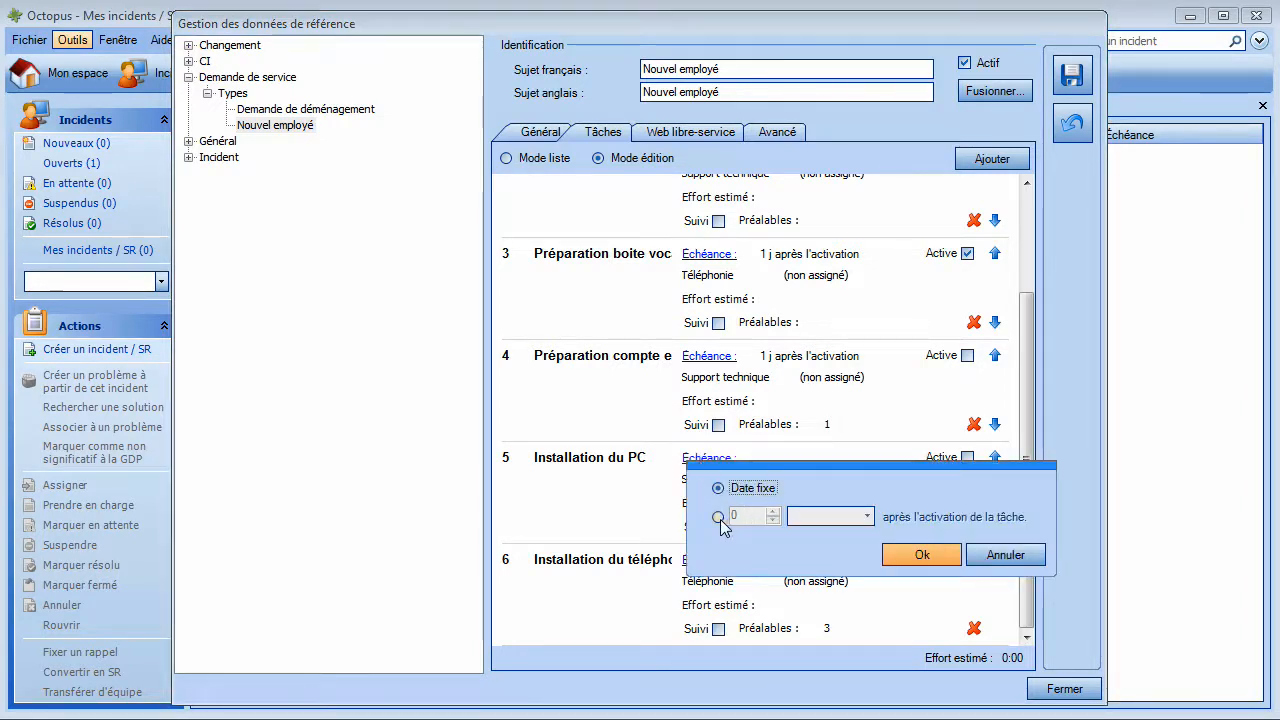
{"action": "left_click", "coordinate": [718, 517]}
{"action": "left_click", "coordinate": [773, 512]}
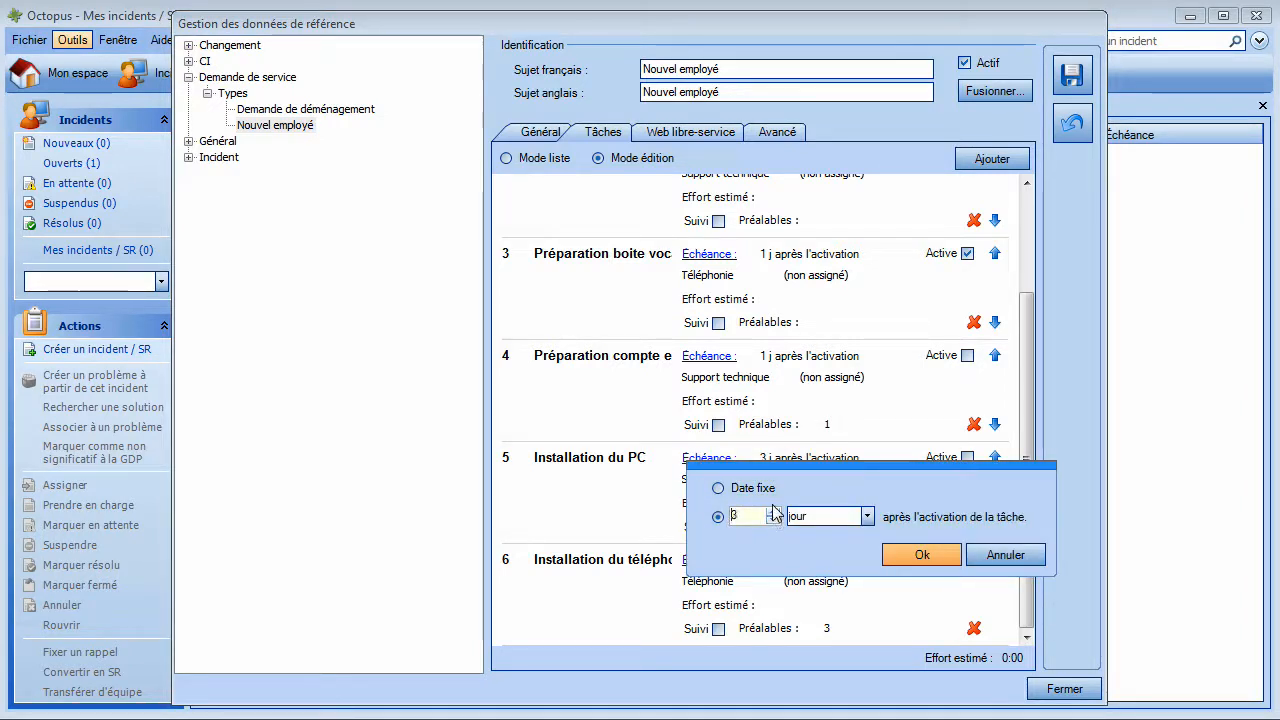
{"action": "left_click", "coordinate": [919, 556]}
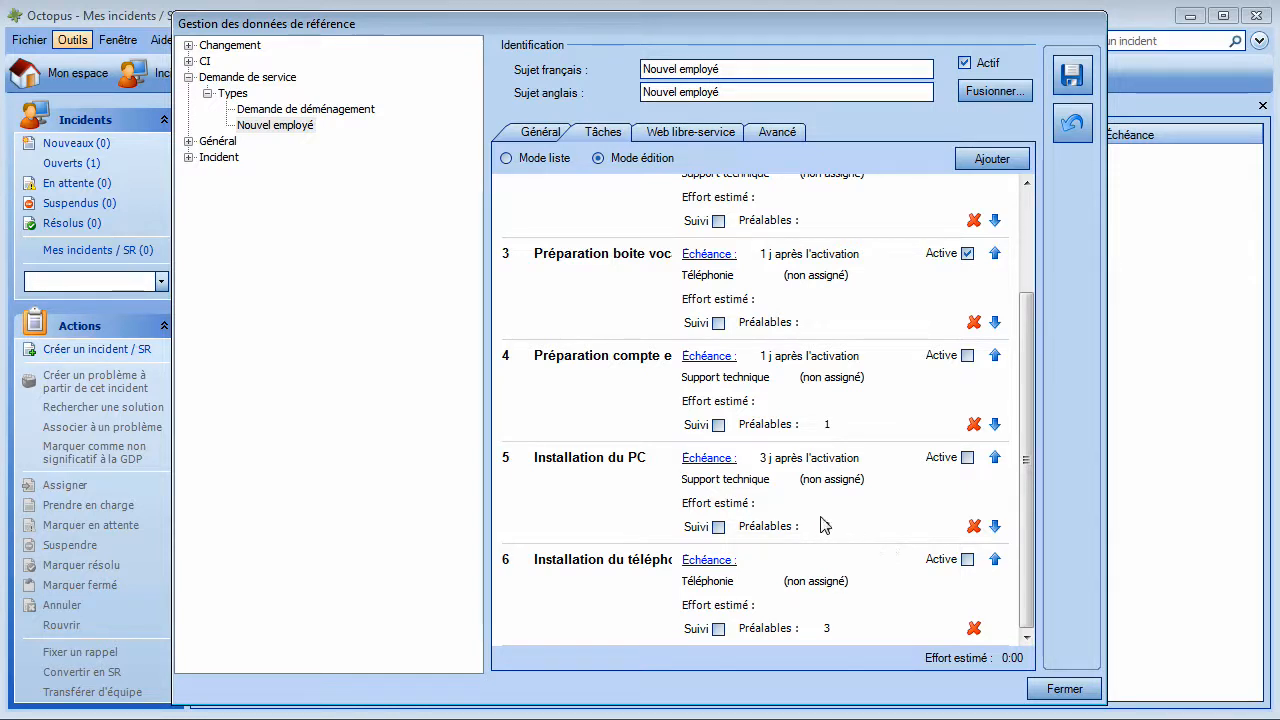
{"action": "left_click", "coordinate": [707, 562]}
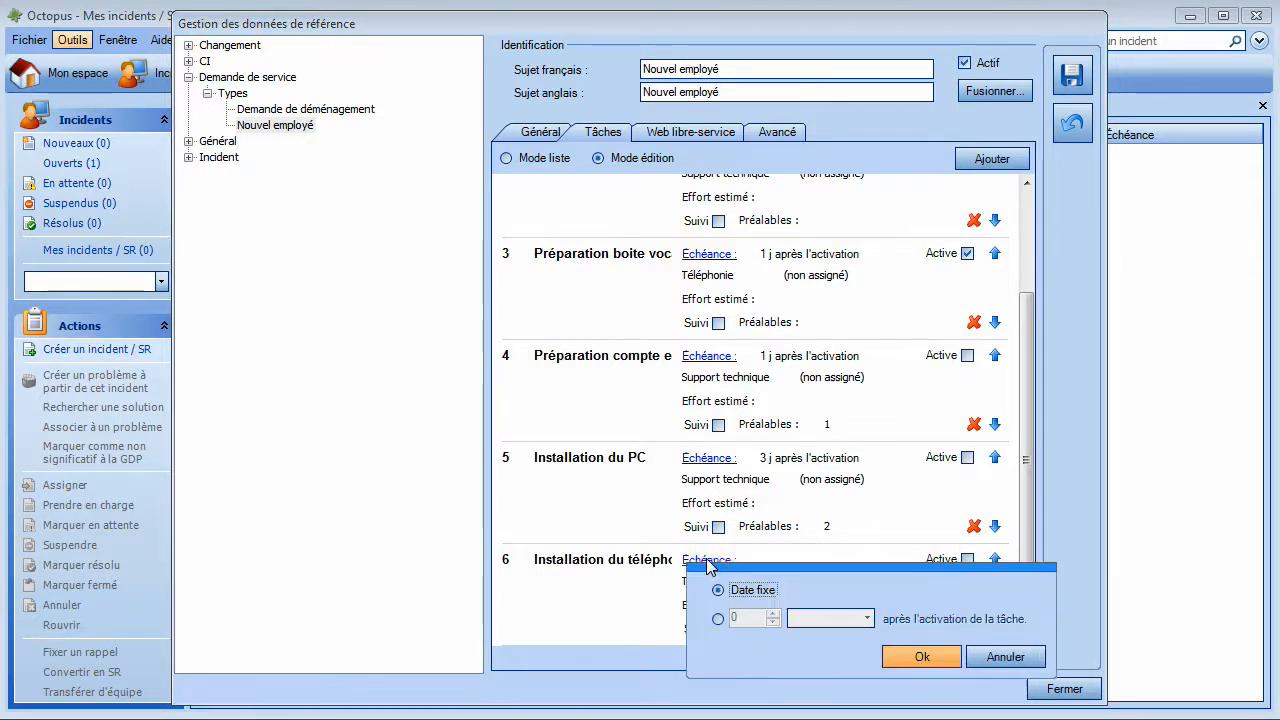
{"action": "left_click", "coordinate": [718, 618]}
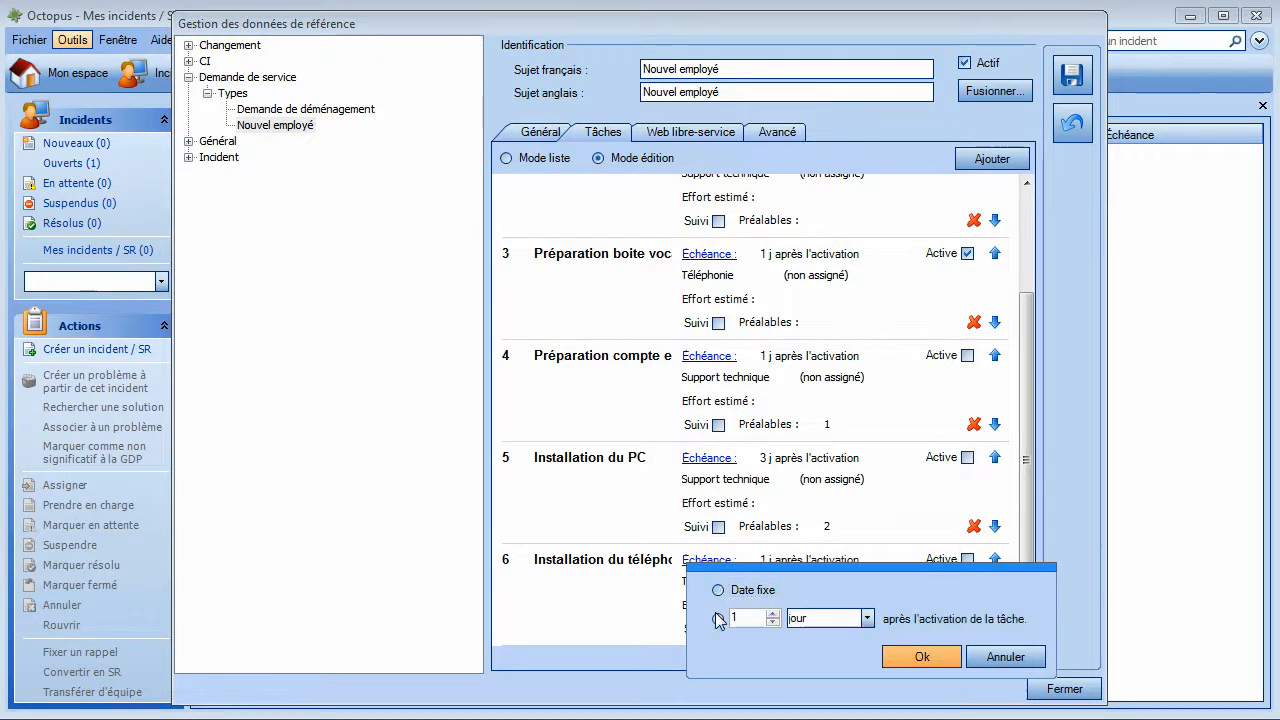
{"action": "left_click", "coordinate": [772, 614]}
{"action": "left_click", "coordinate": [772, 614]}
{"action": "left_click", "coordinate": [922, 656]}
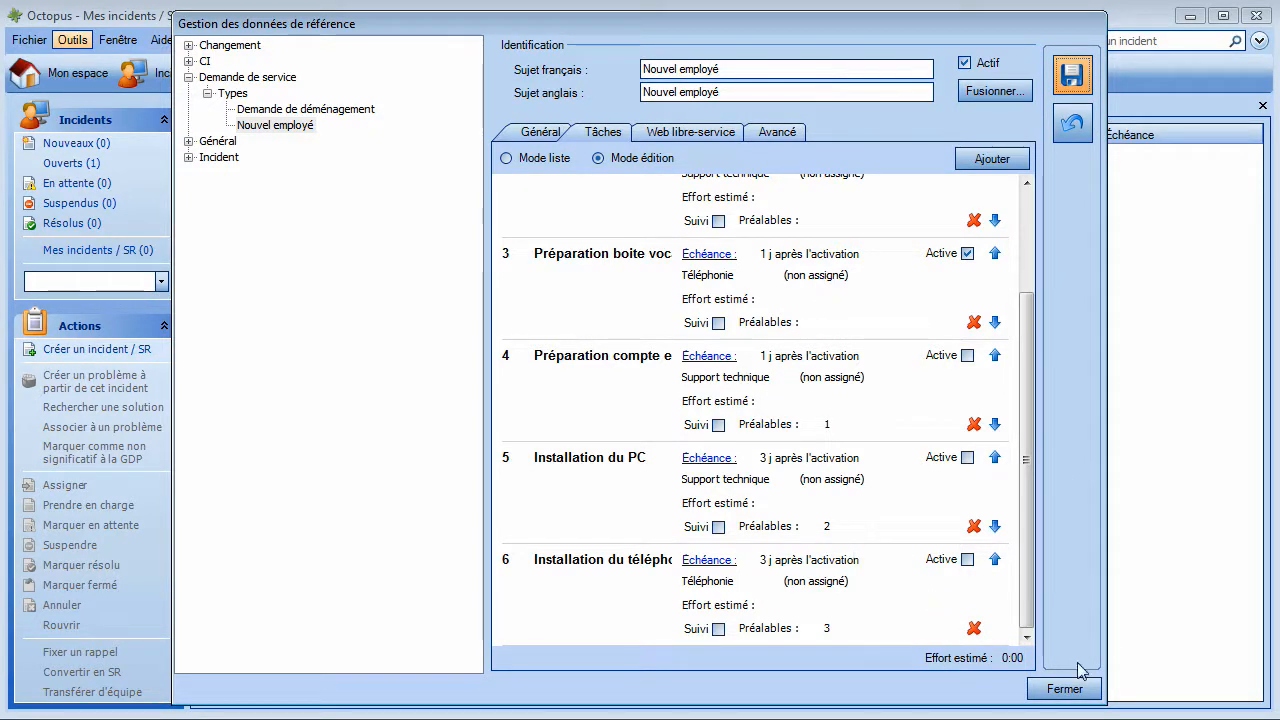
Step: Close reference data and start a new Demande de service of type Nouvel employé
{"action": "left_click", "coordinate": [1063, 689]}
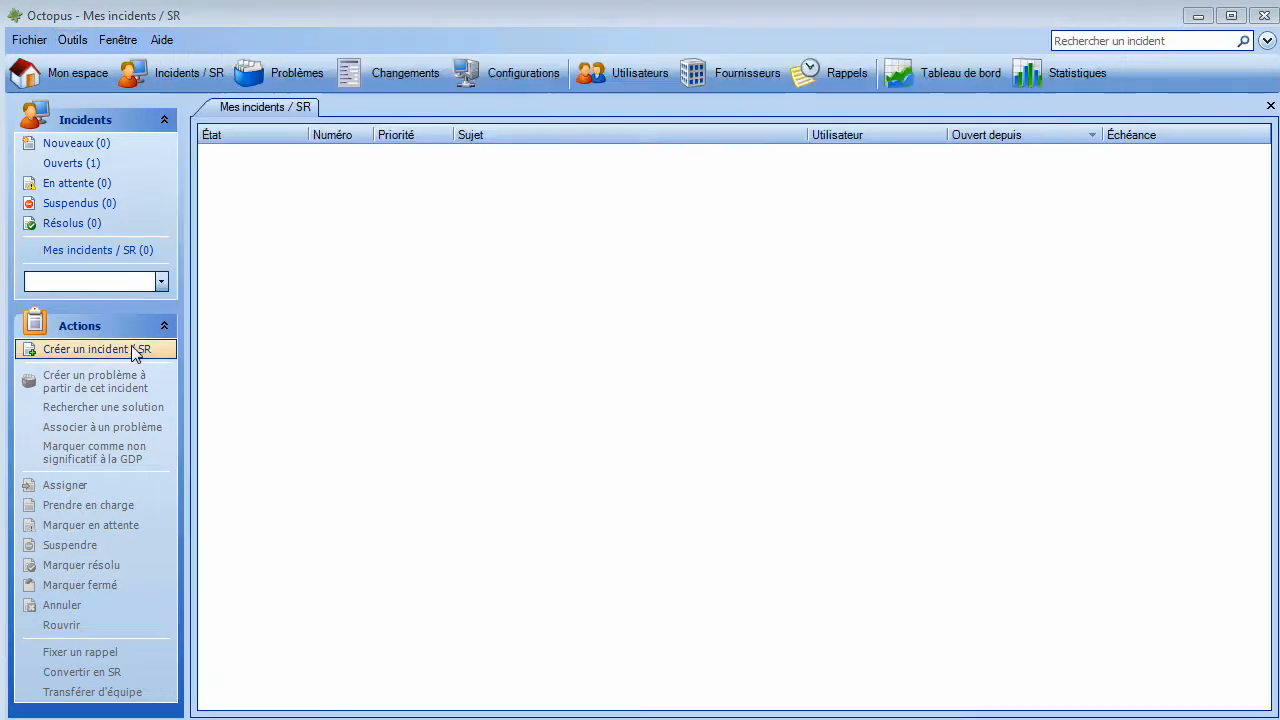
{"action": "left_click", "coordinate": [100, 349]}
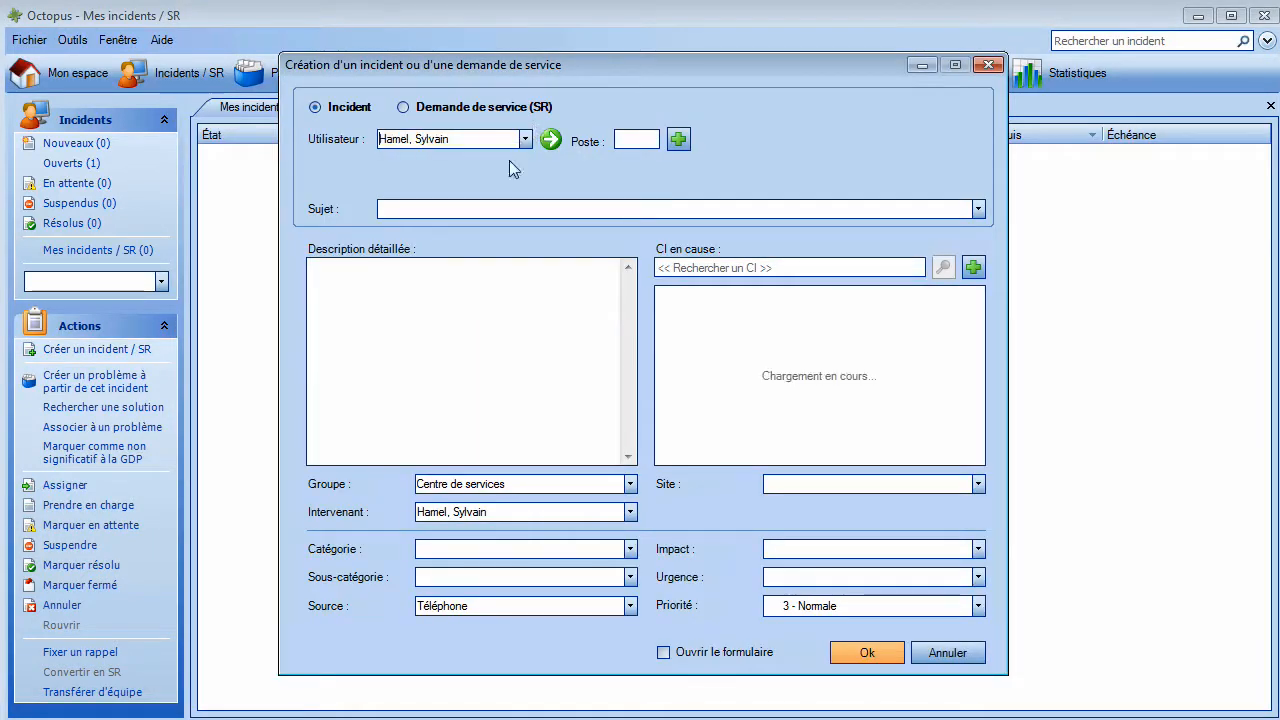
{"action": "left_click", "coordinate": [980, 211]}
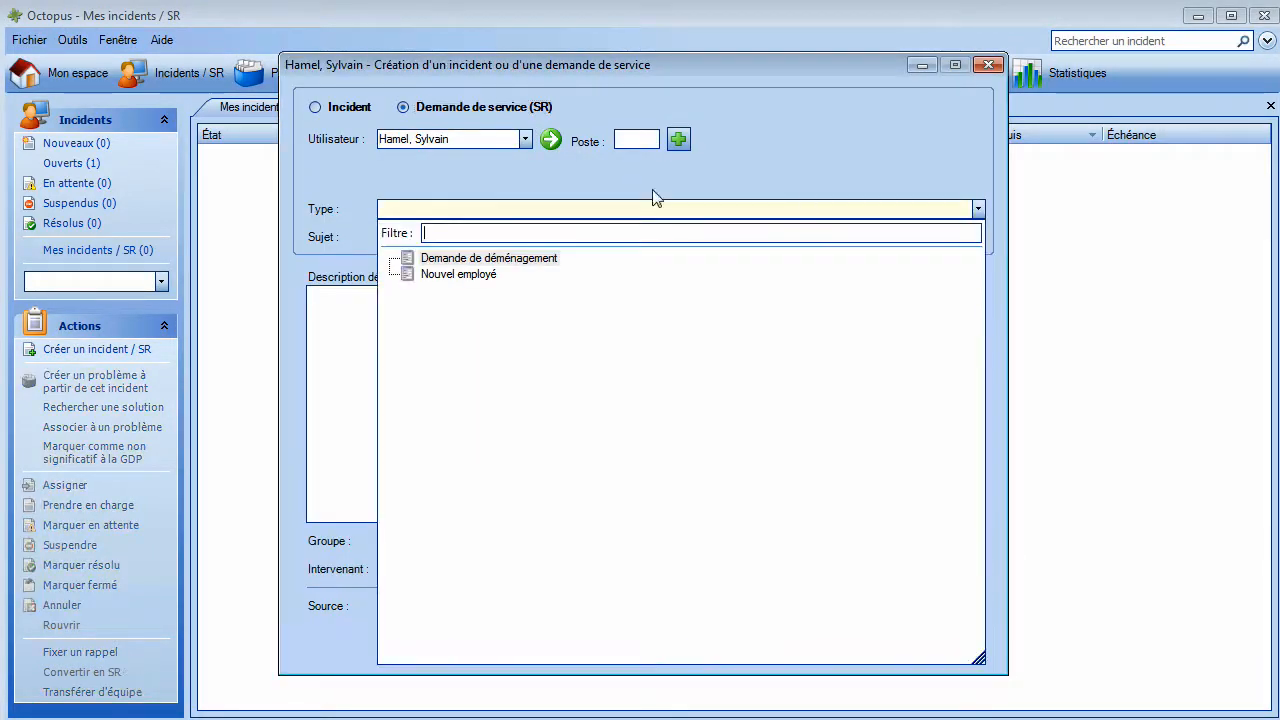
{"action": "left_click", "coordinate": [442, 275]}
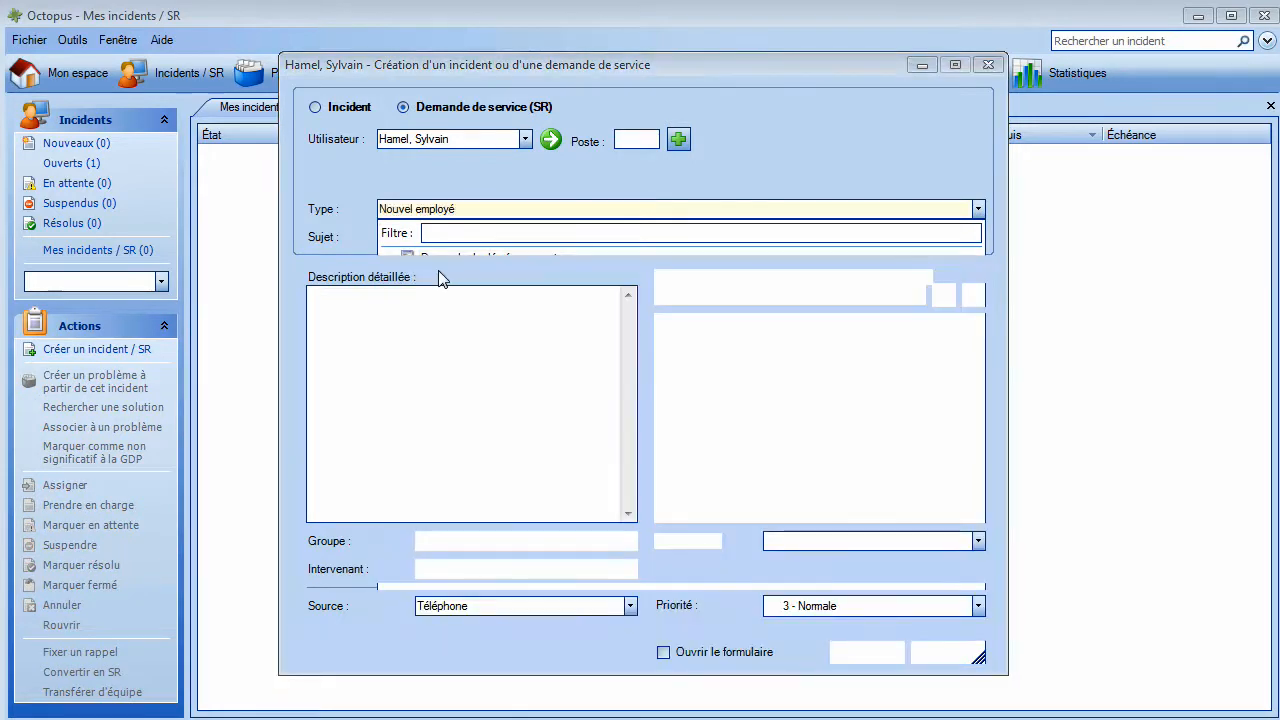
Step: Enter the new hire's full name as subject, create the request, and show its generated tasks
{"action": "left_click", "coordinate": [483, 236]}
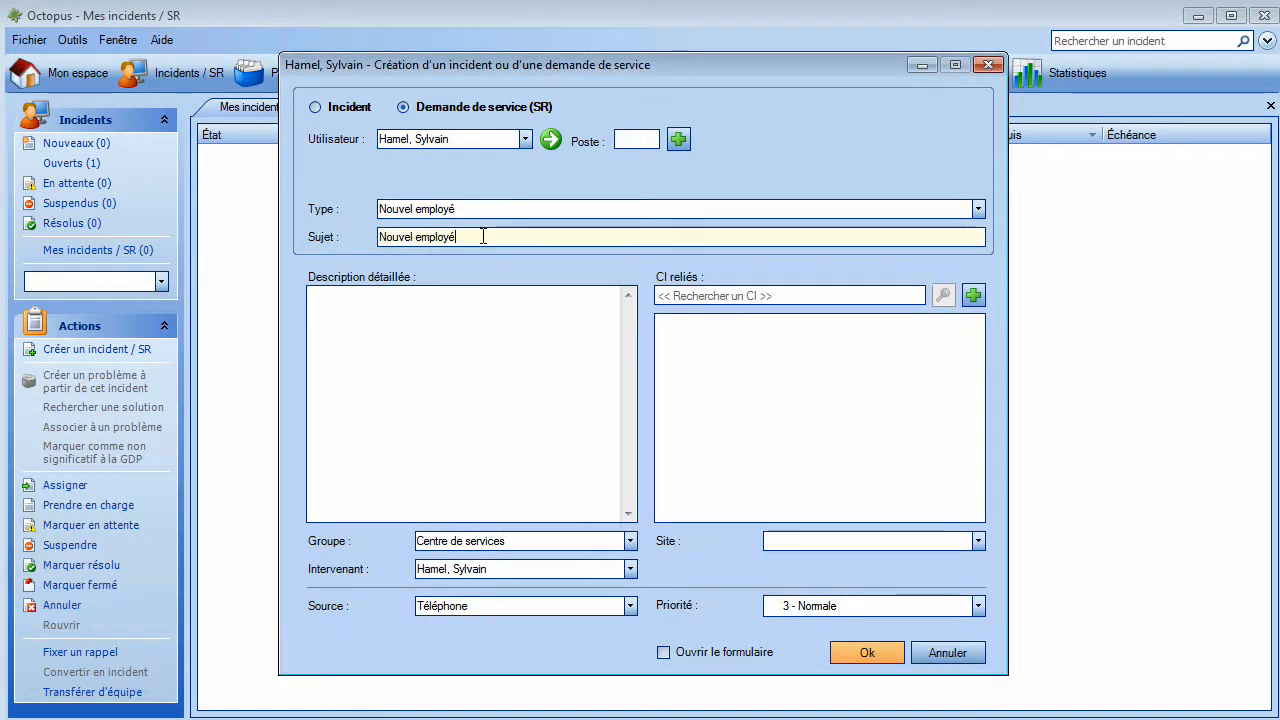
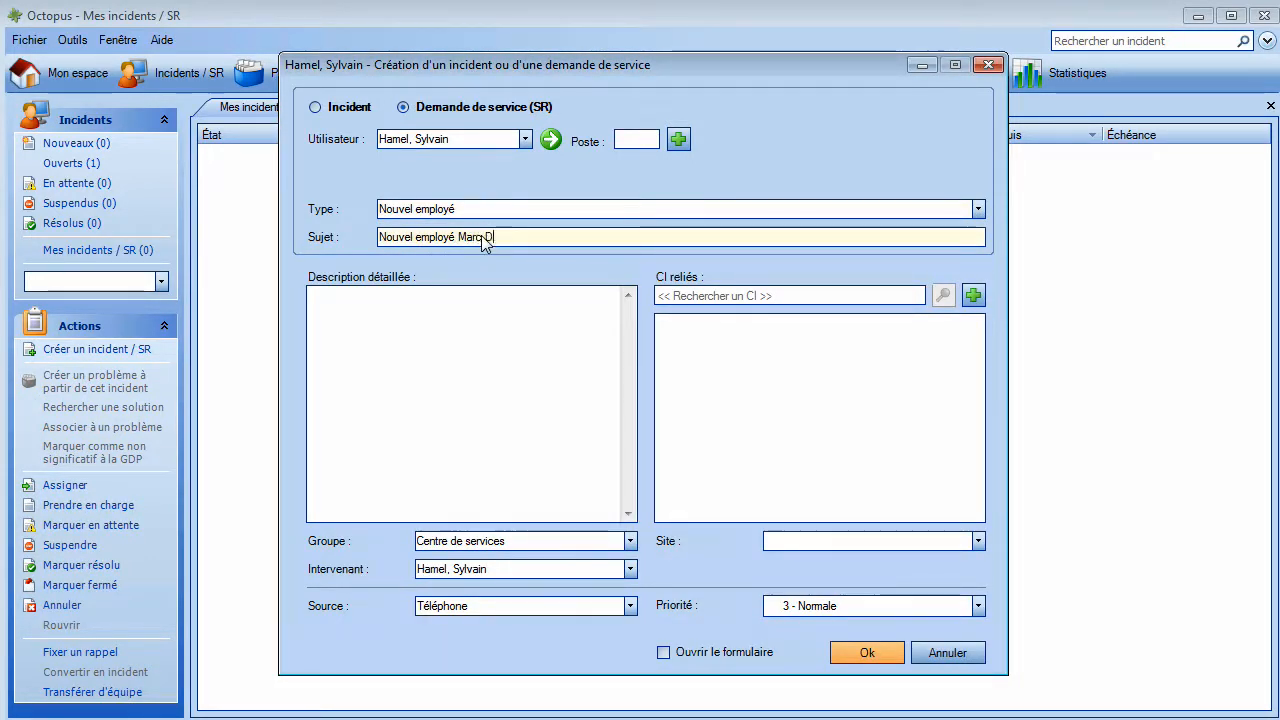
{"action": "left_click", "coordinate": [848, 648]}
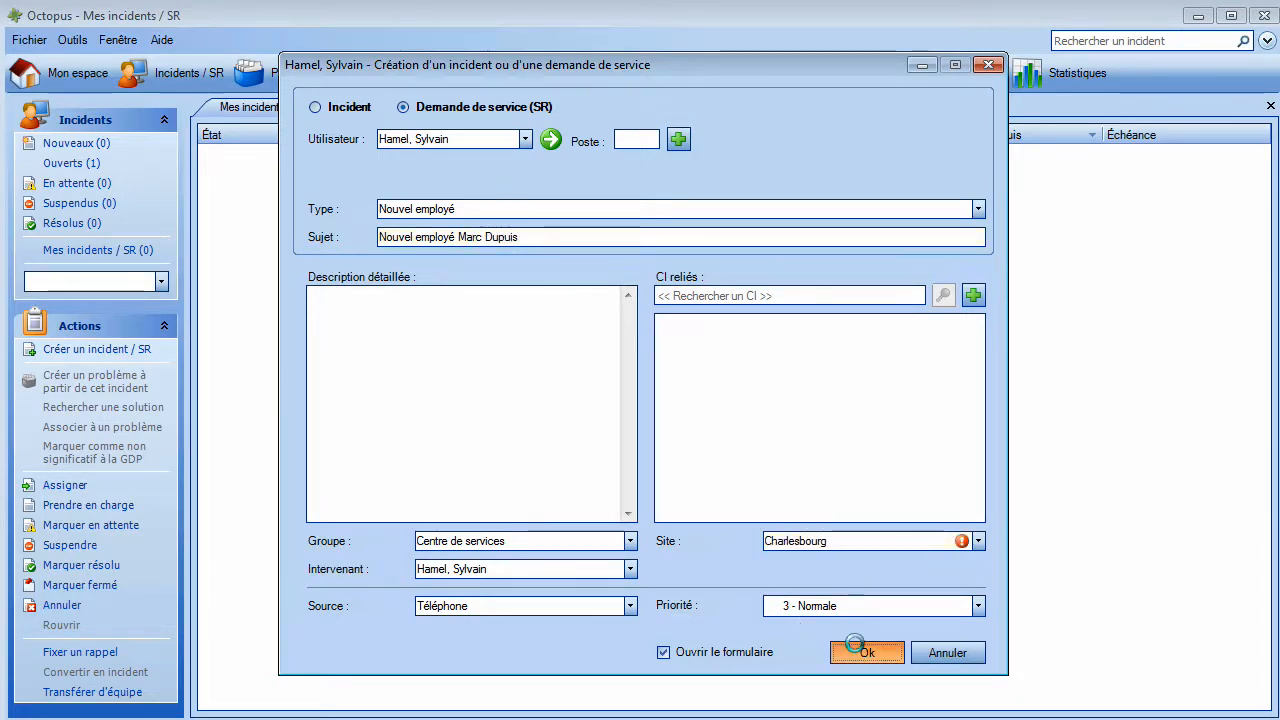
{"action": "left_click", "coordinate": [314, 323]}
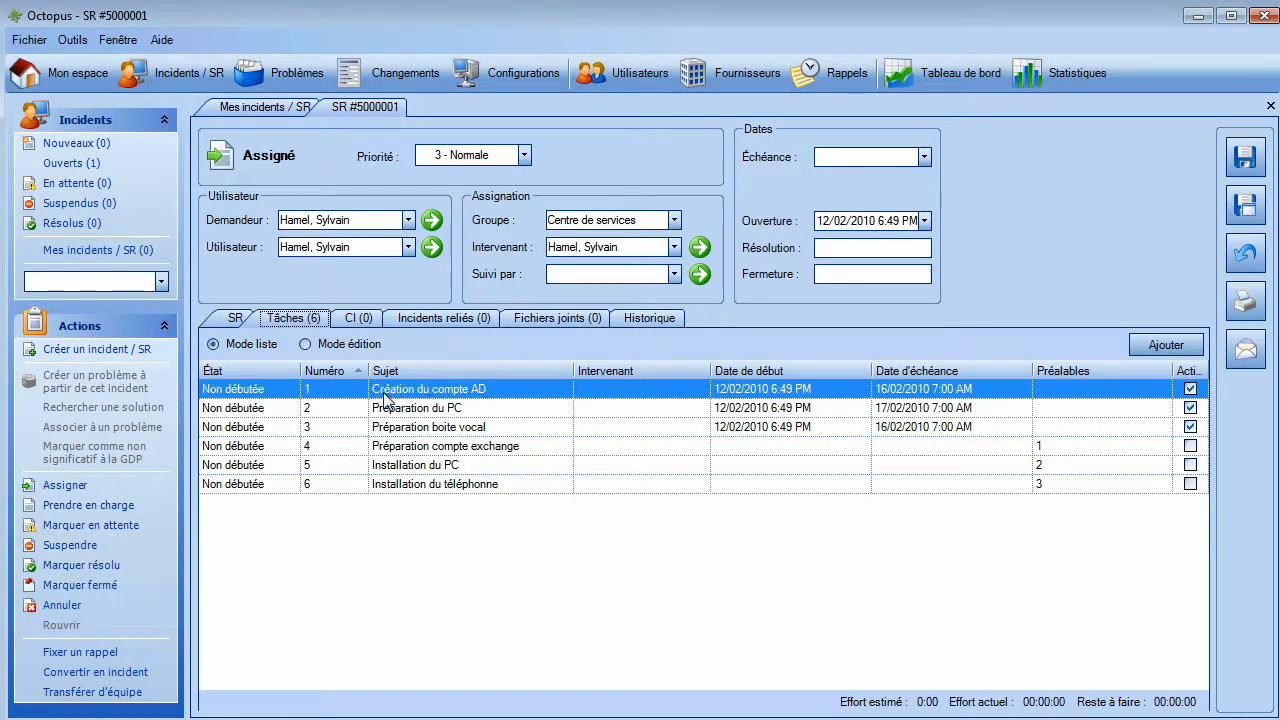
{"action": "double_click", "coordinate": [247, 390]}
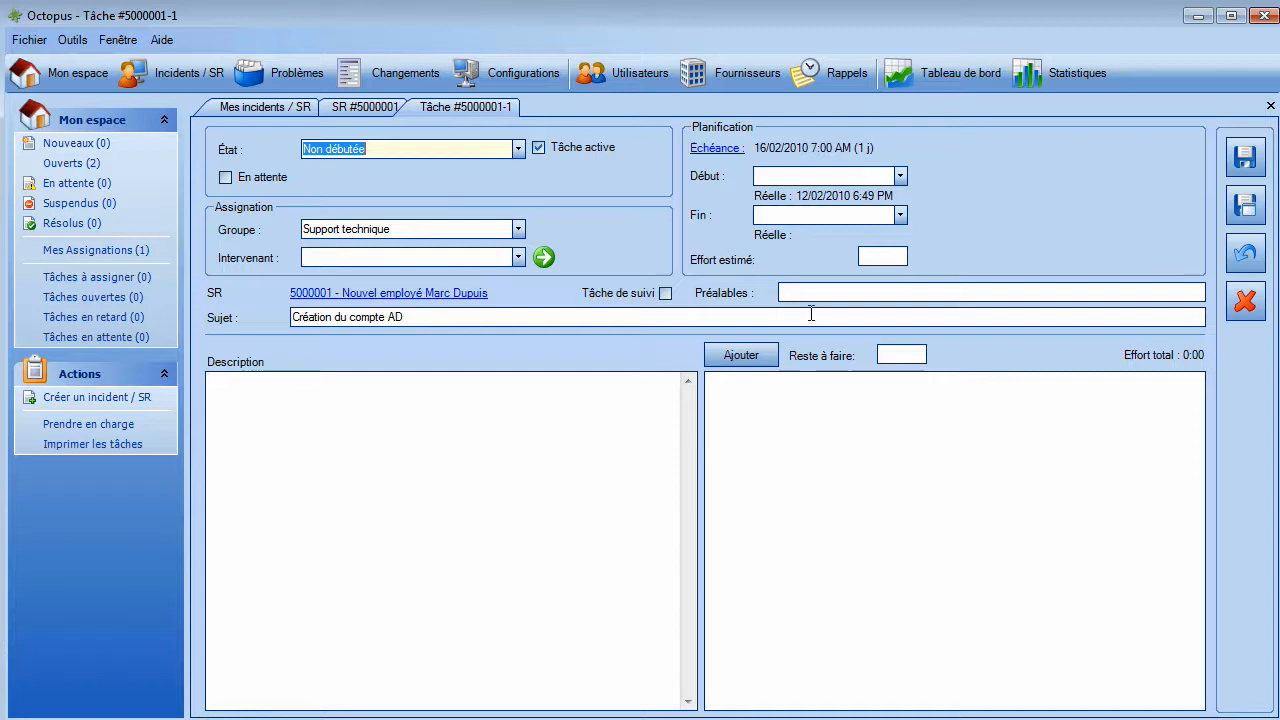
{"action": "left_click", "coordinate": [1270, 106]}
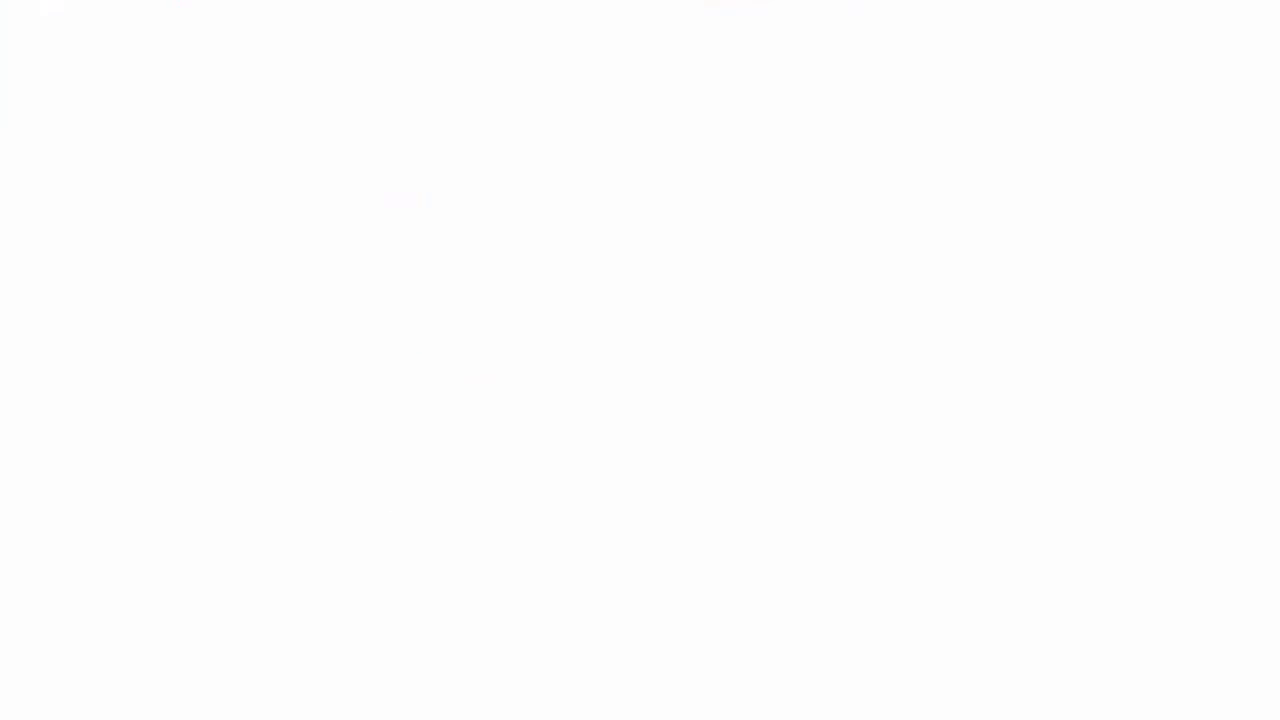